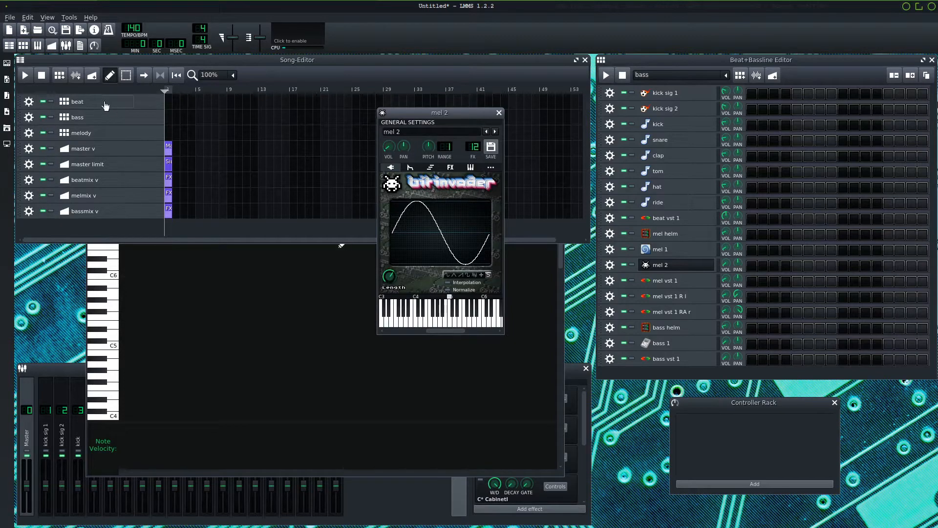
- Close the mel 2 instrument window and add a BitInvader instrument track from the instrument plugins to the Beat+Bassline Editor
left_click(7, 63)
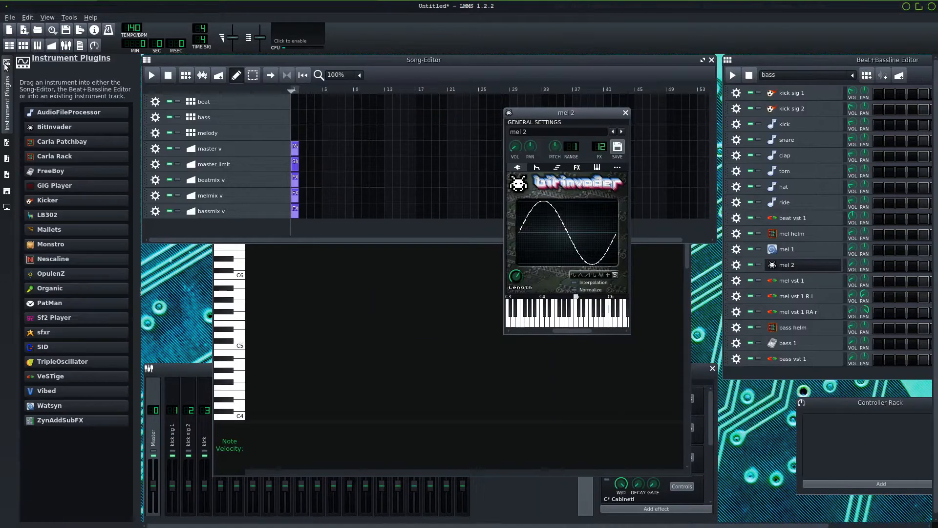
mouse_move(103, 126)
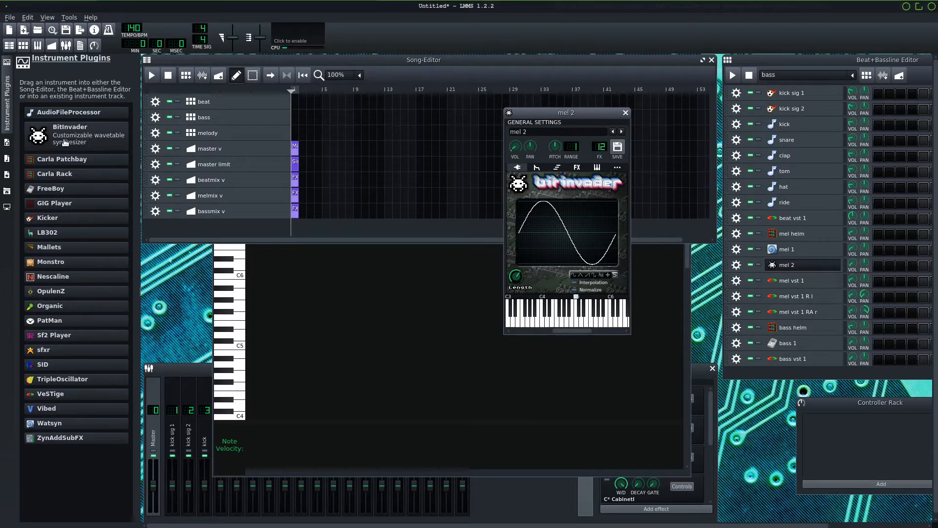
left_click(627, 112)
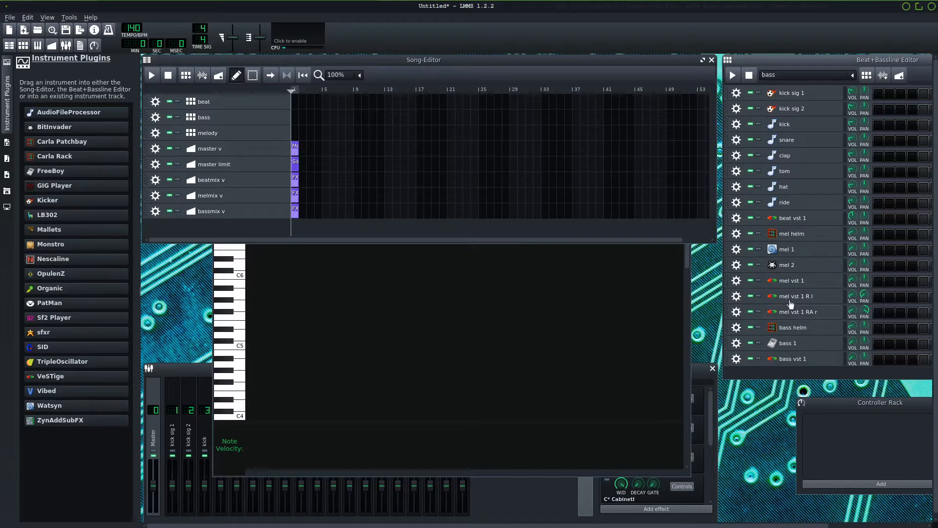
mouse_move(73, 137)
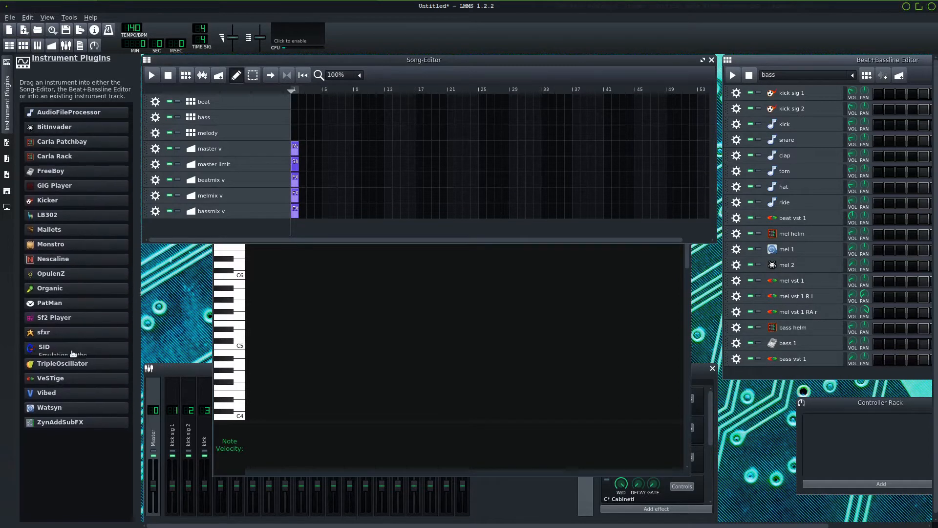
left_click_drag(68, 129, 795, 372)
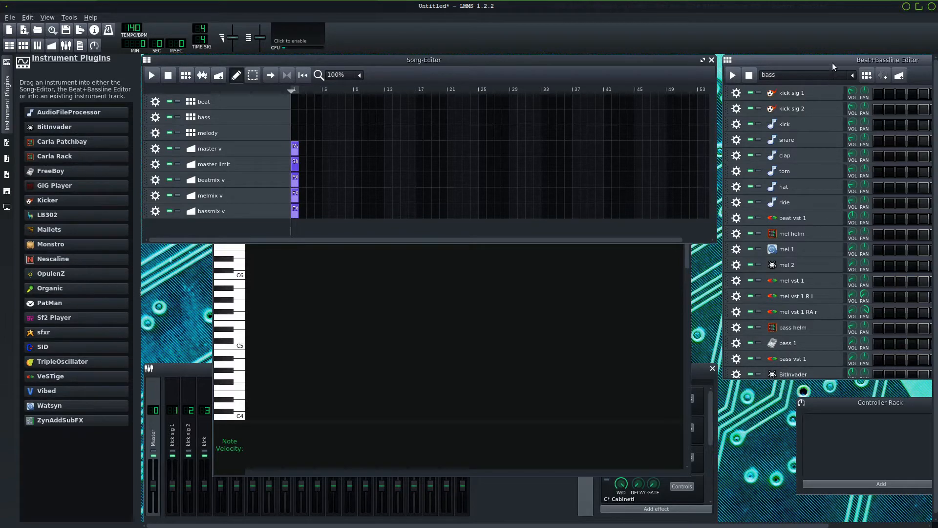
left_click(8, 84)
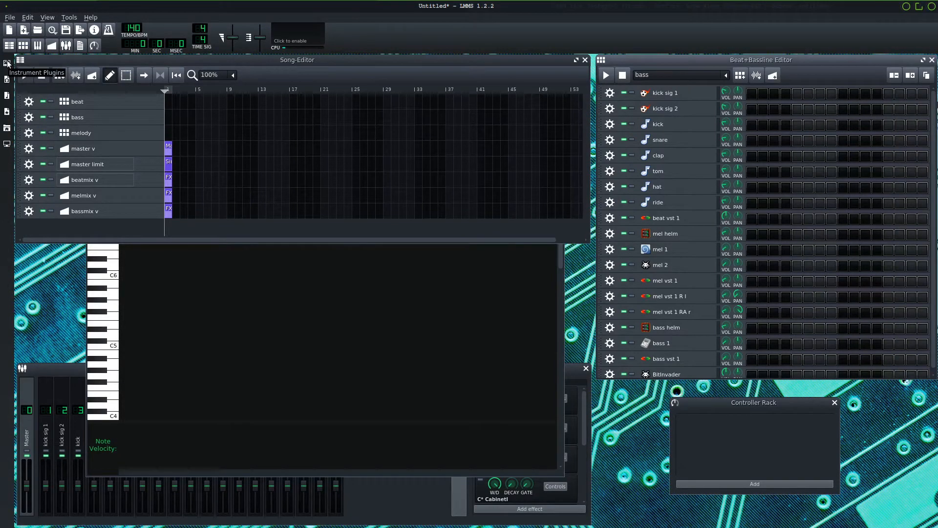
left_click(7, 64)
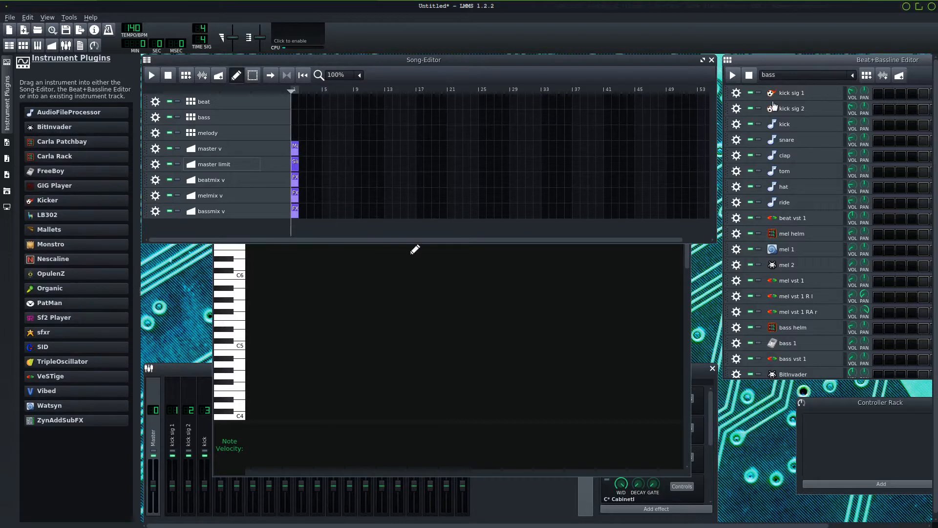
left_click(6, 89)
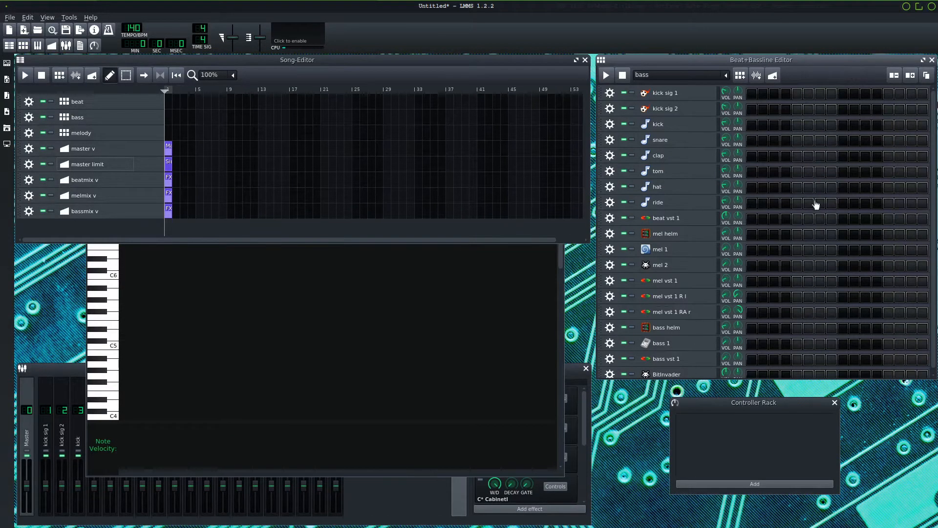
- Examine the FX channel assignments available for the new BitInvader track and bring the FX-Mixer into view
scroll(697, 251, "down", 1)
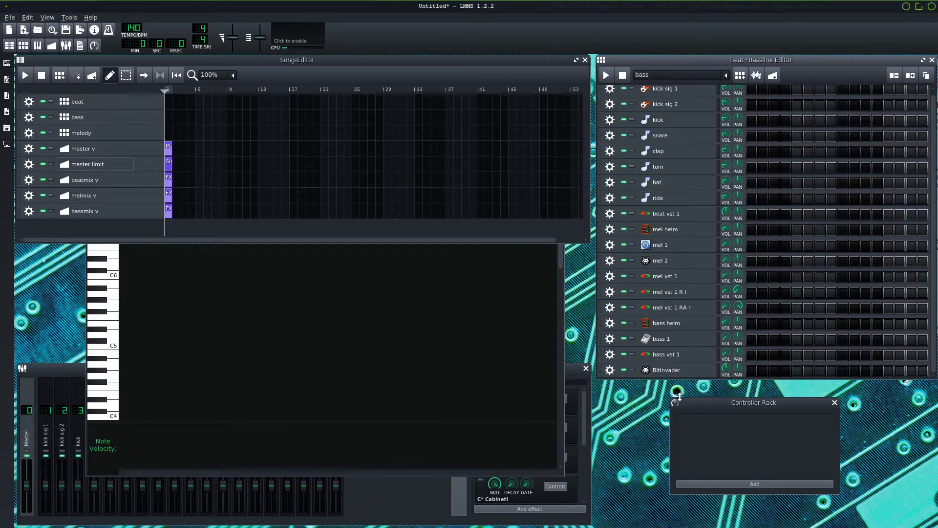
left_click(616, 372)
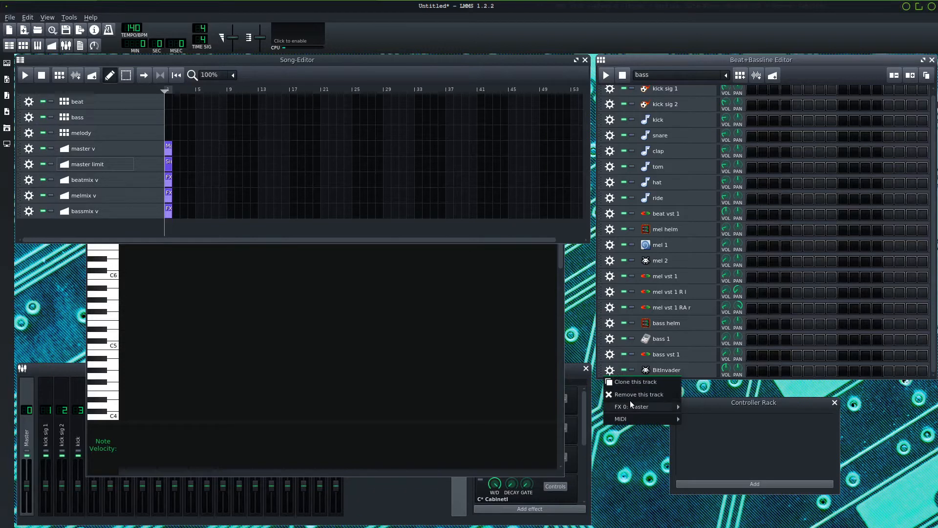
mouse_move(635, 404)
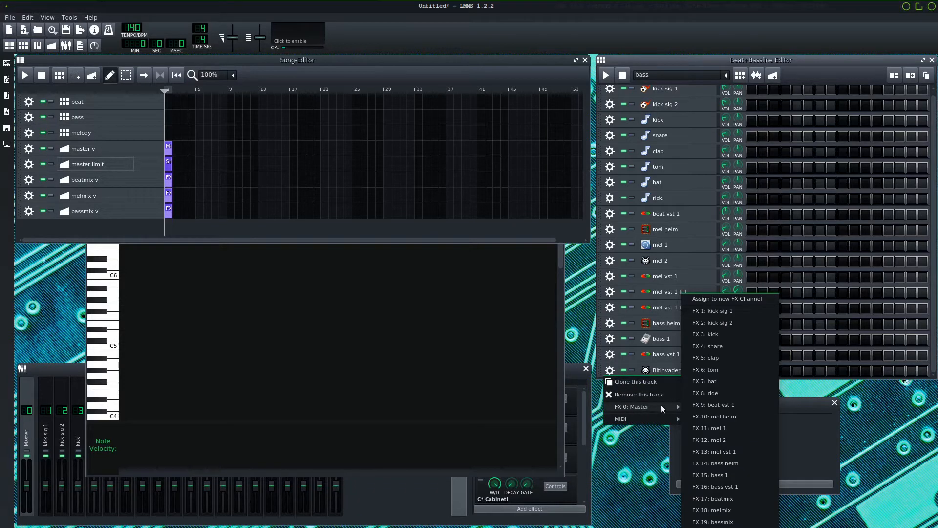
left_click(798, 60)
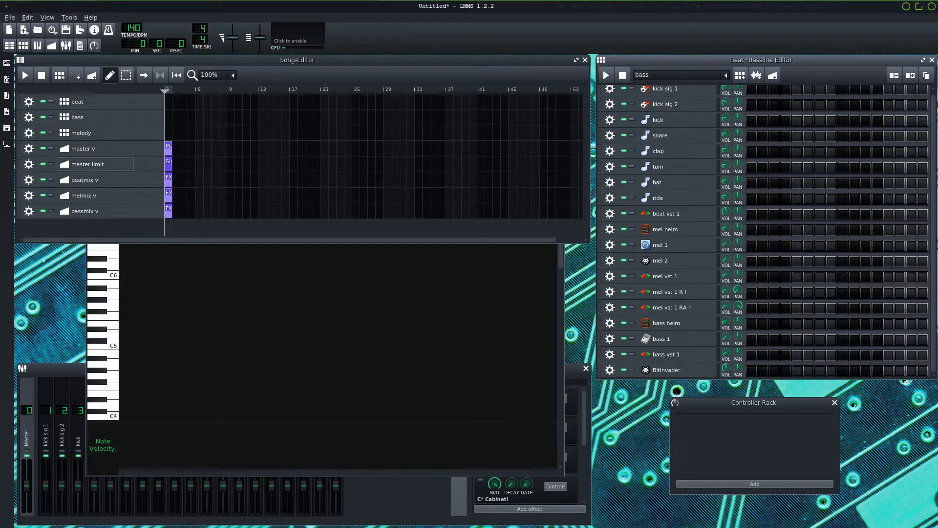
left_click(403, 485)
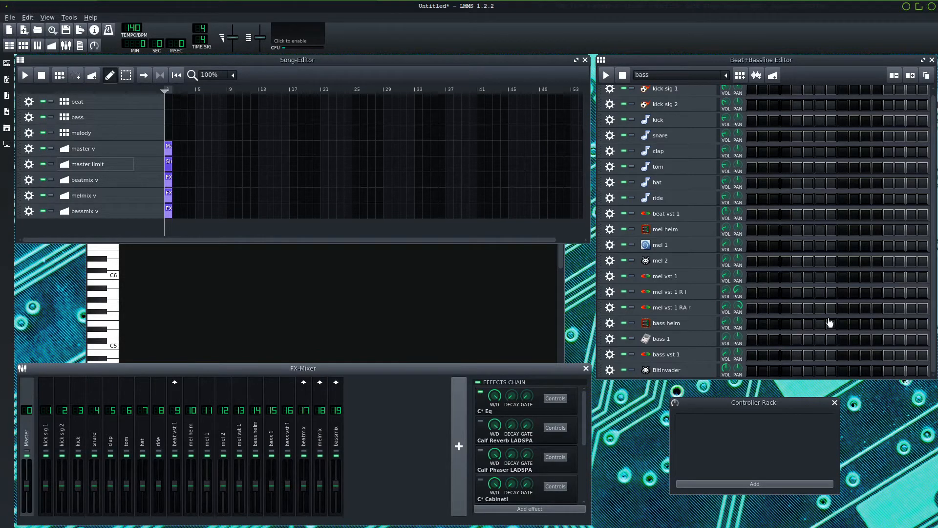
- Lower the BitInvader track's volume to 3
left_click_drag(726, 367, 732, 429)
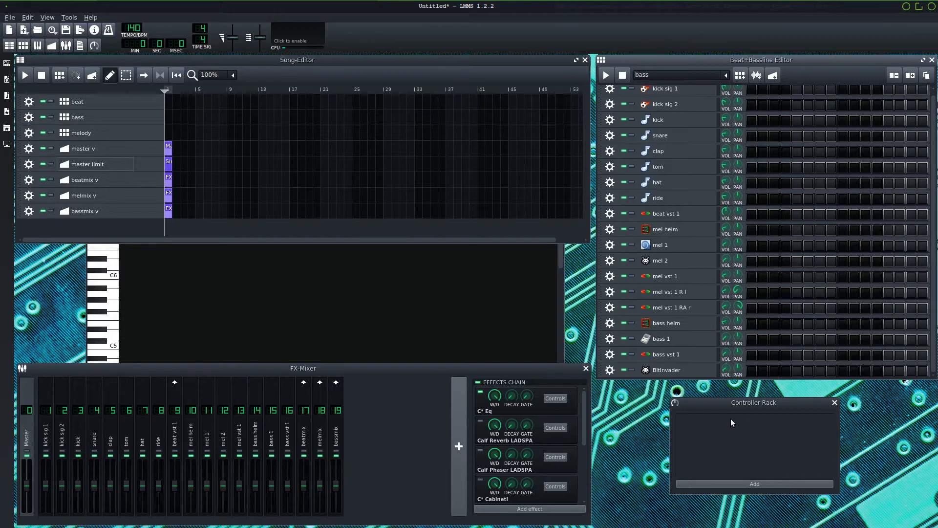
double_click(726, 375)
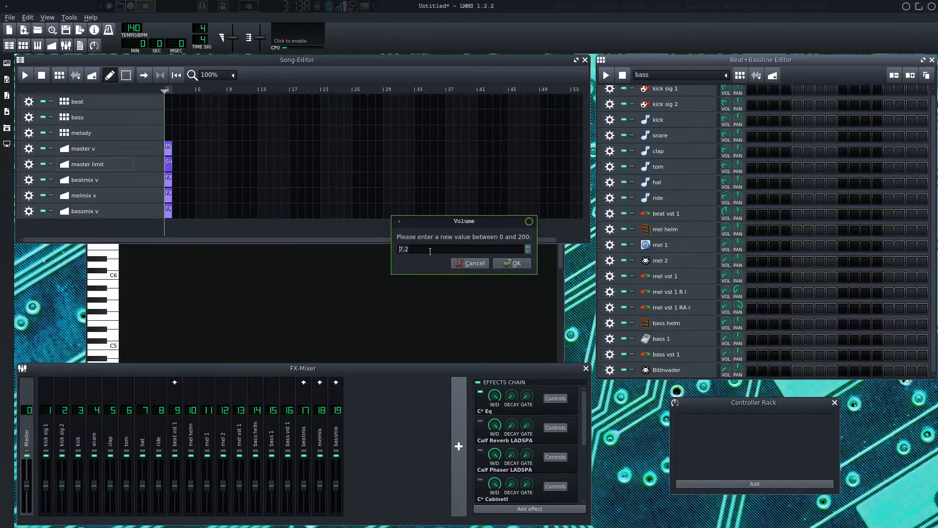
type("3")
key("Return")
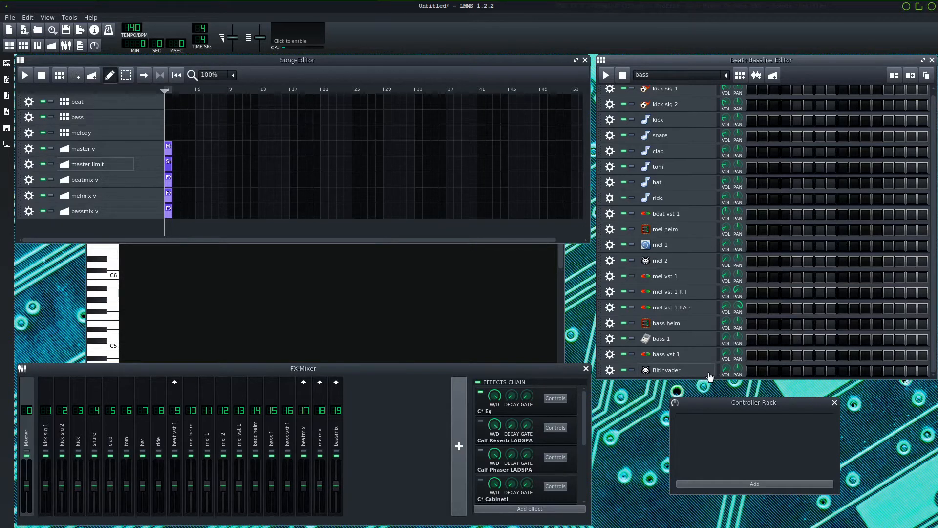
- Open the BitInvader track's piano roll and fill the first bar with quarter notes C5, F5, D#5 and D5
right_click(749, 376)
left_click(769, 383)
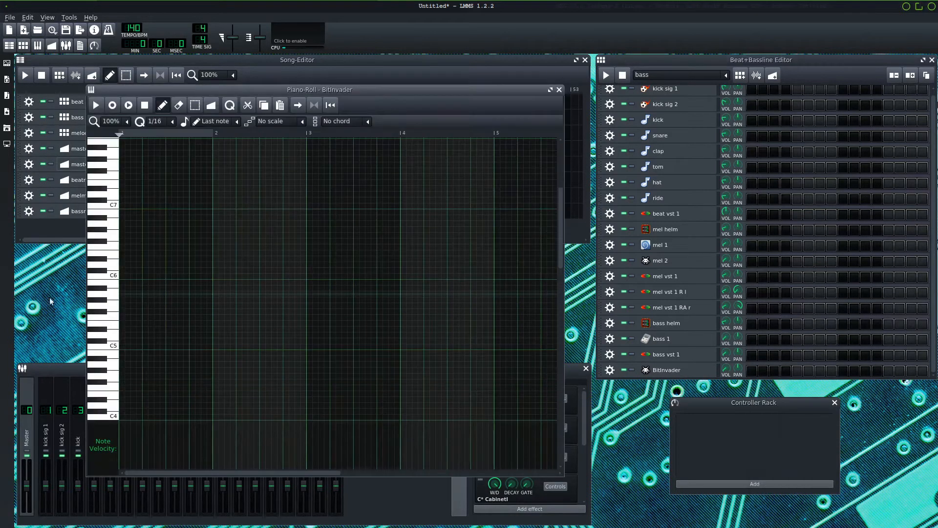
left_click(112, 277)
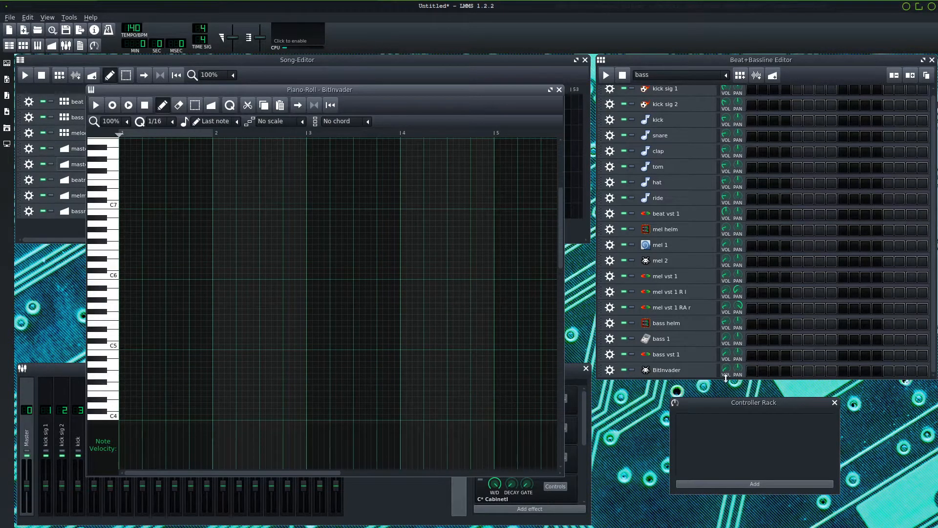
left_click(123, 348)
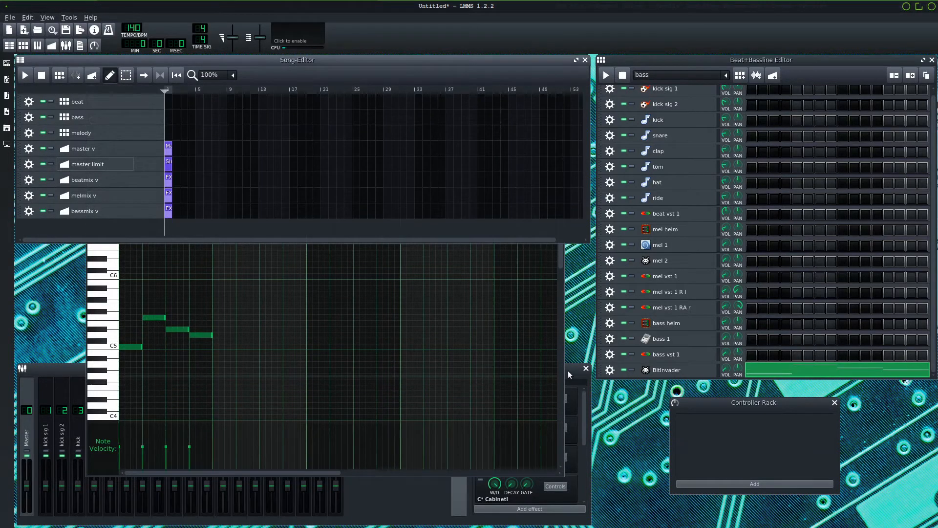
left_click(570, 369)
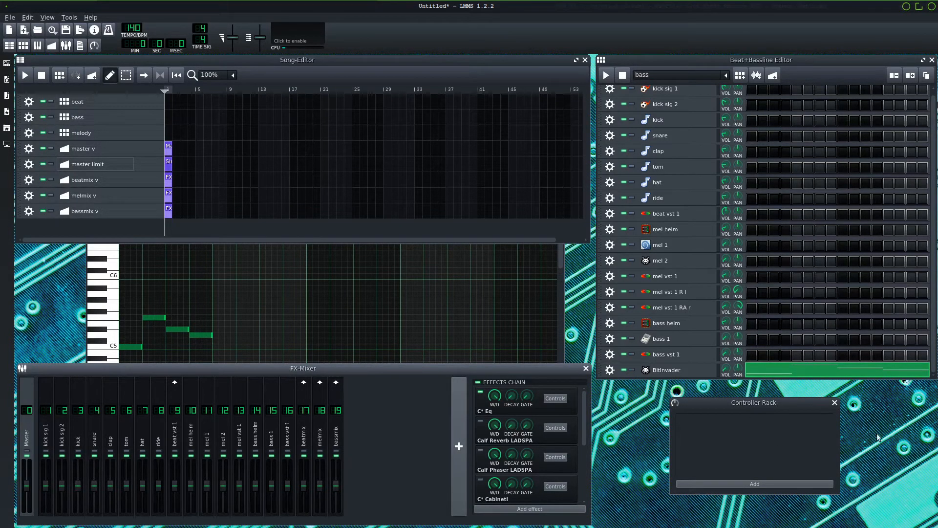
- Open the BitInvader track's instrument window and redraw its waveform freehand as a flat plateau that drops steeply to a low flat end
left_click(690, 371)
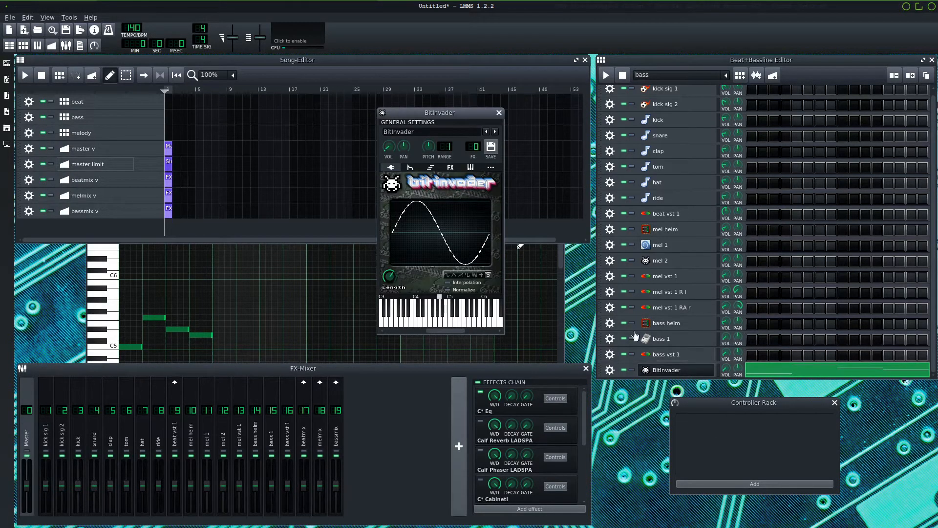
mouse_move(442, 112)
left_mouse_down()
mouse_move(520, 107)
mouse_move(449, 96)
left_mouse_up()
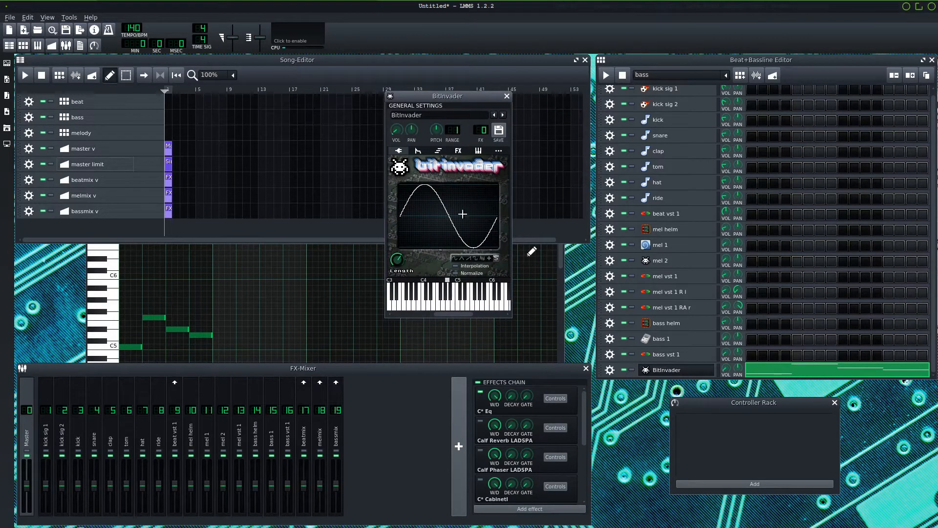
left_click(420, 152)
left_click(439, 151)
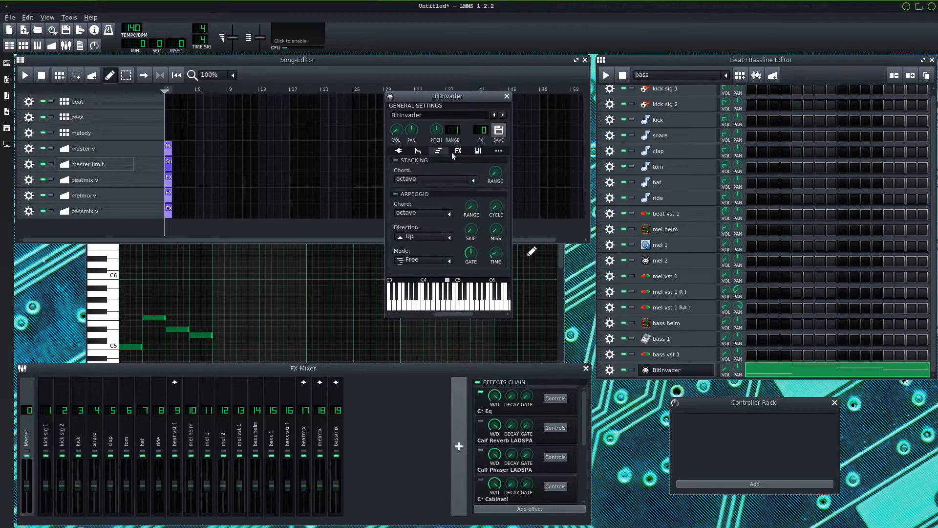
left_click(399, 151)
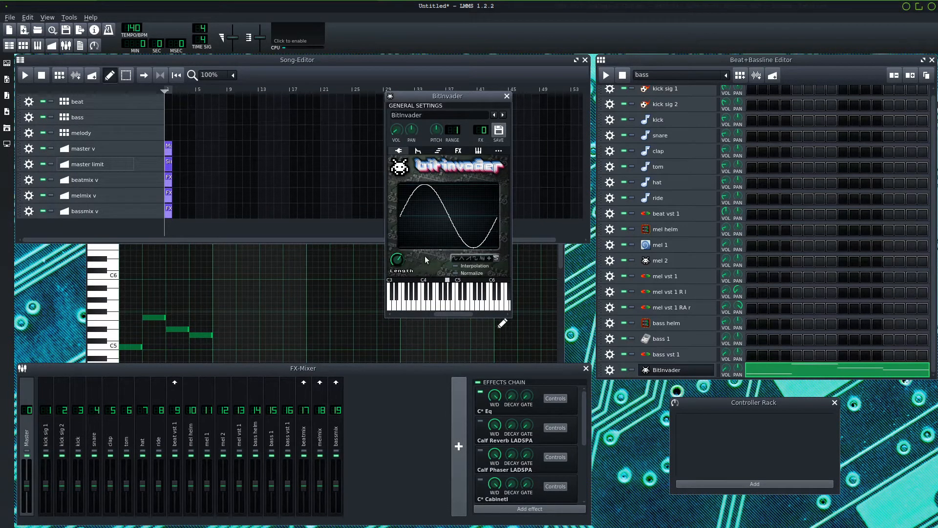
mouse_move(401, 210)
left_mouse_down()
mouse_move(457, 212)
mouse_move(470, 240)
mouse_move(498, 241)
left_mouse_up()
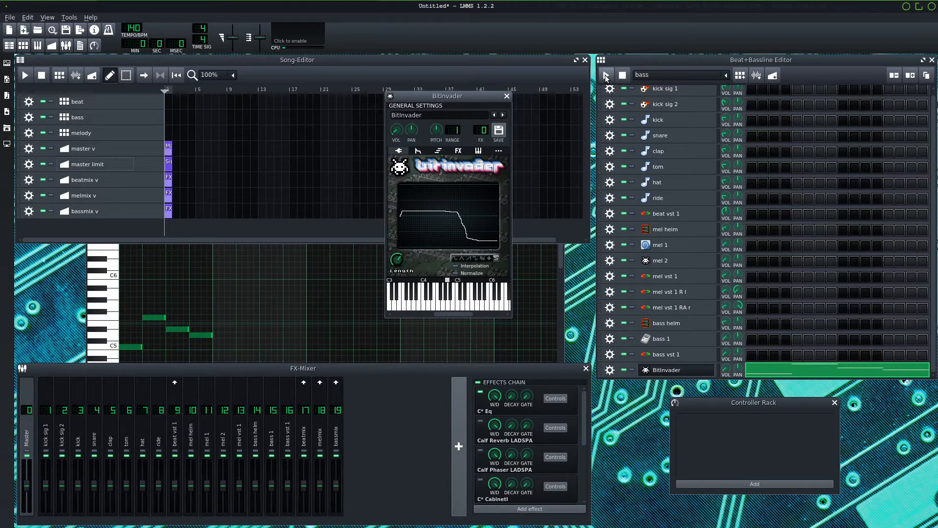
- Play the bass pattern while turning up BitInvader's panning and pitch, and stop the playback
left_click(606, 76)
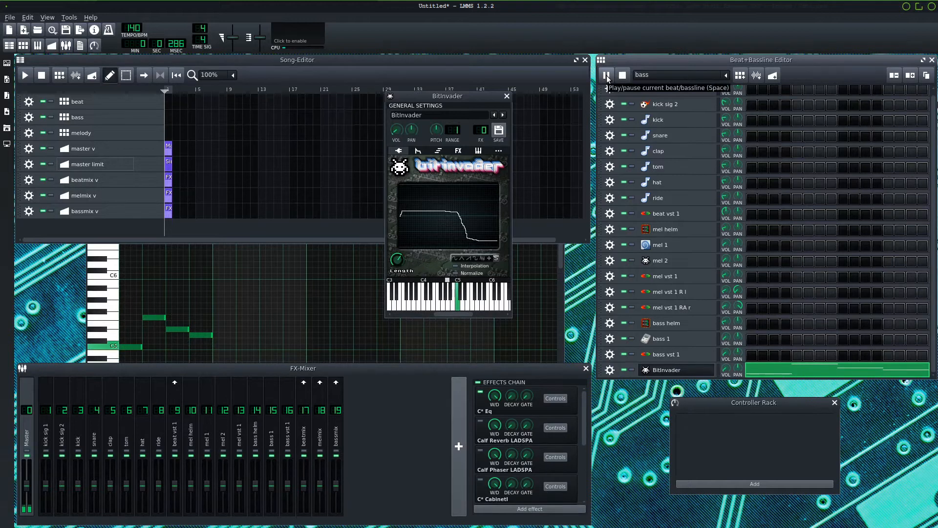
left_click(414, 122)
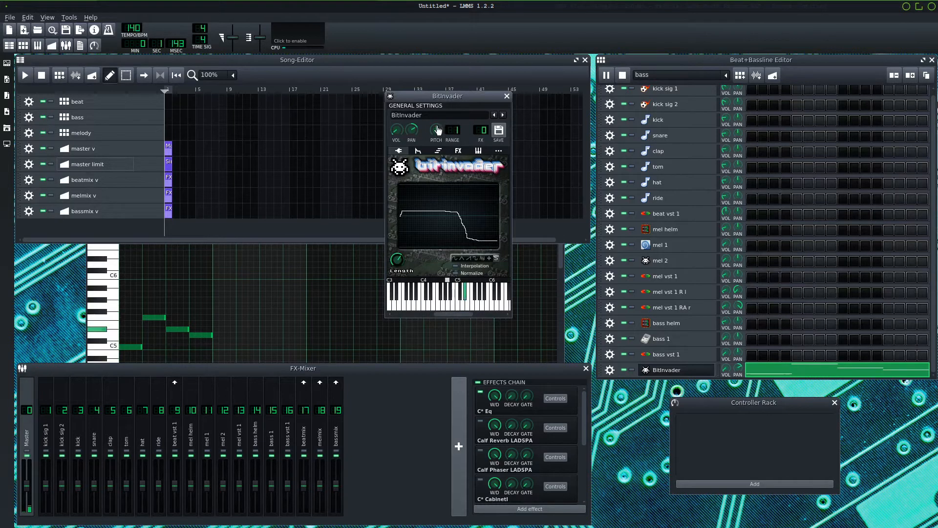
mouse_move(438, 131)
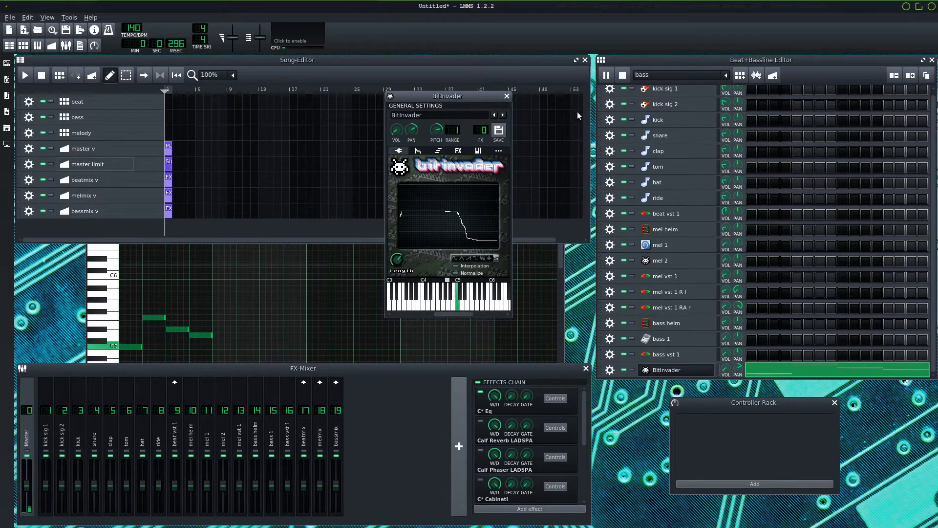
left_click(606, 75)
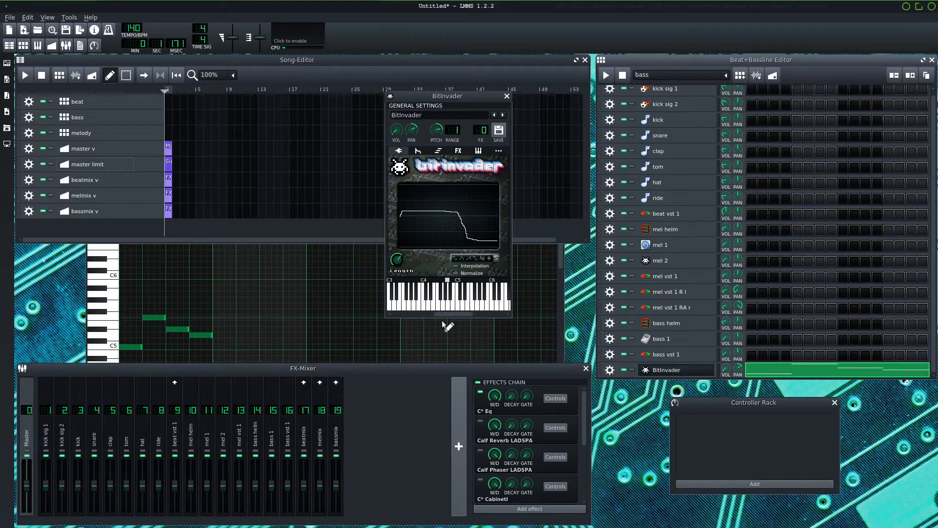
- Open the preset saving dialog for BitInvader and browse through the LMMS folder to its presets/BitInvader subfolder
left_click(499, 131)
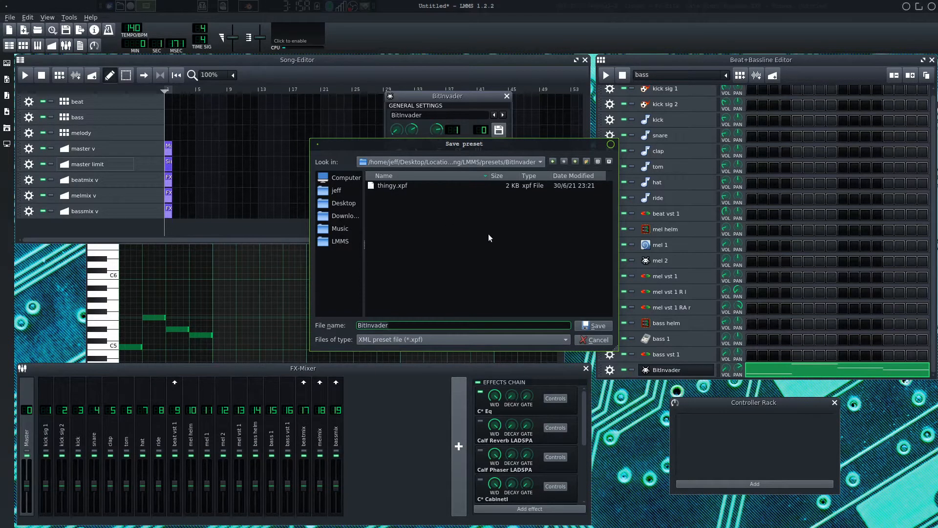
left_click(532, 163)
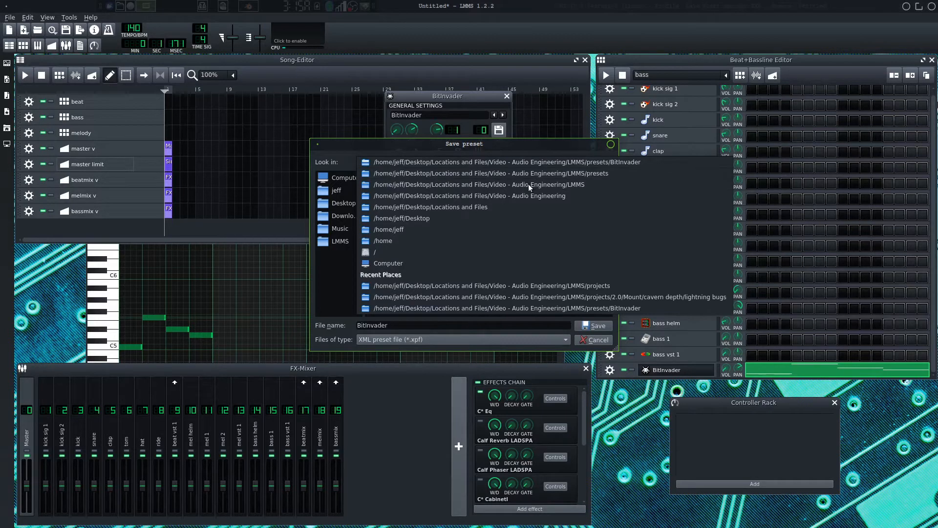
left_click(528, 184)
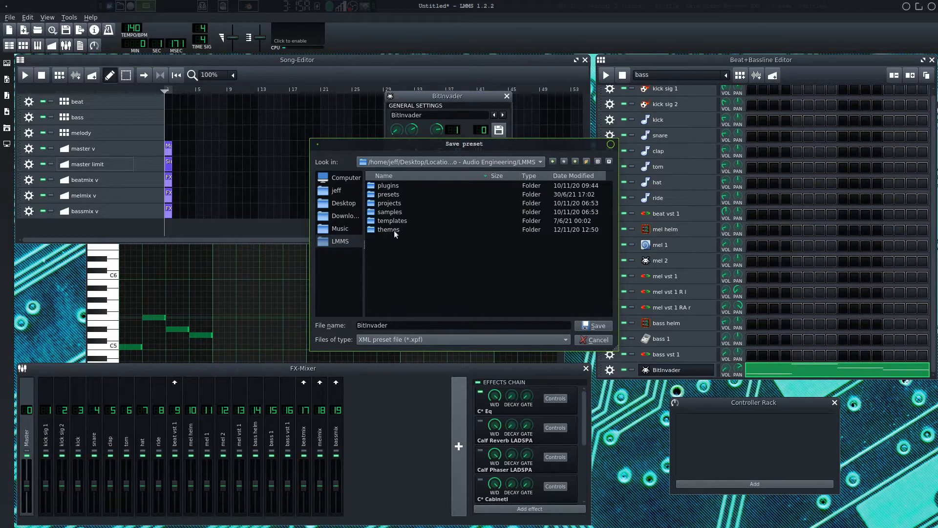
double_click(390, 194)
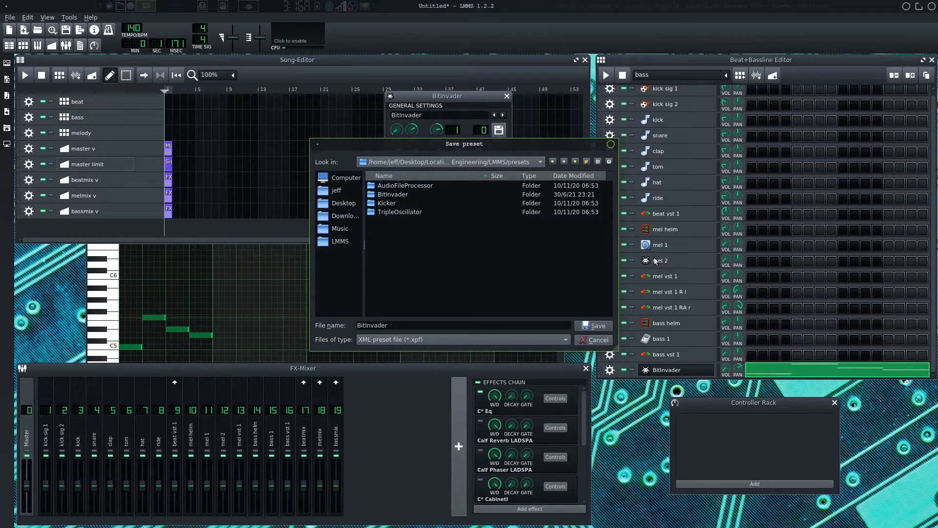
double_click(400, 195)
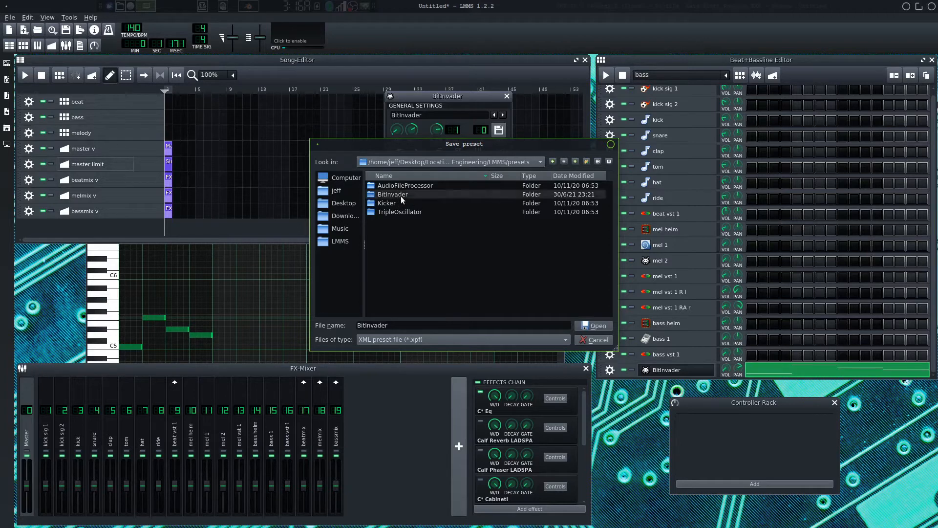
left_click(6, 65)
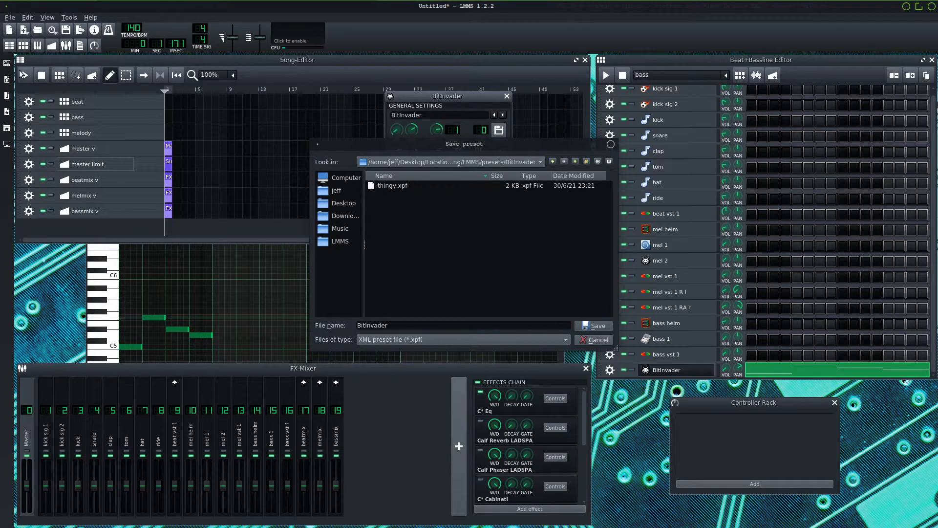
- Save the BitInvader preset as da-one in the presets/BitInvader folder
left_click(513, 261)
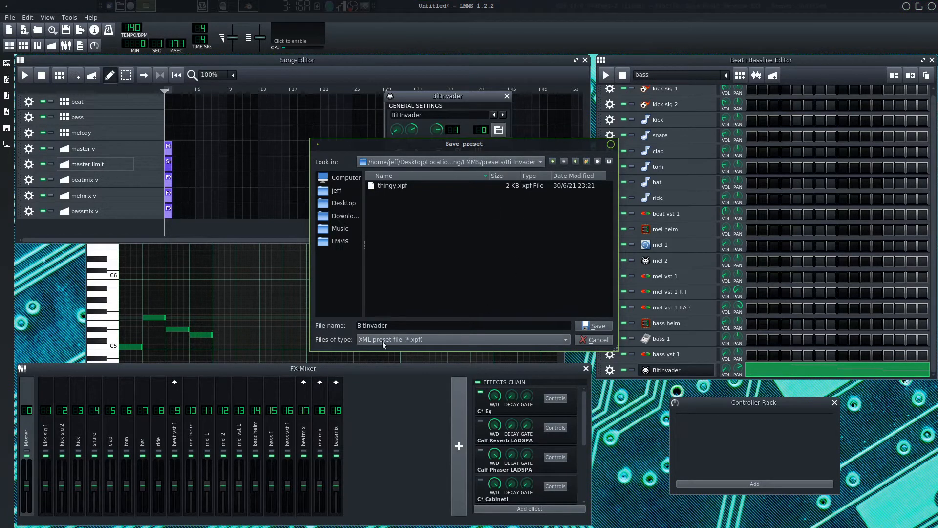
left_click(411, 326)
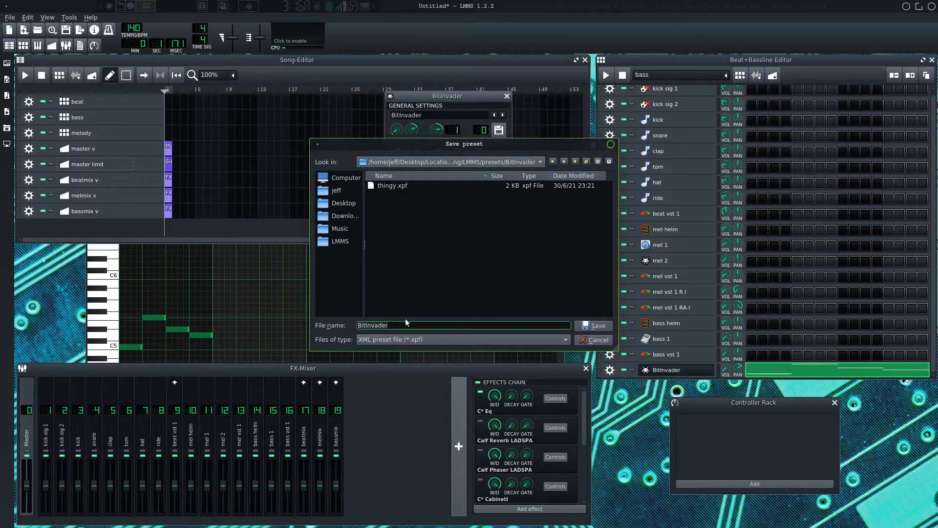
key("ctrl+a")
type("da-one")
key("Return")
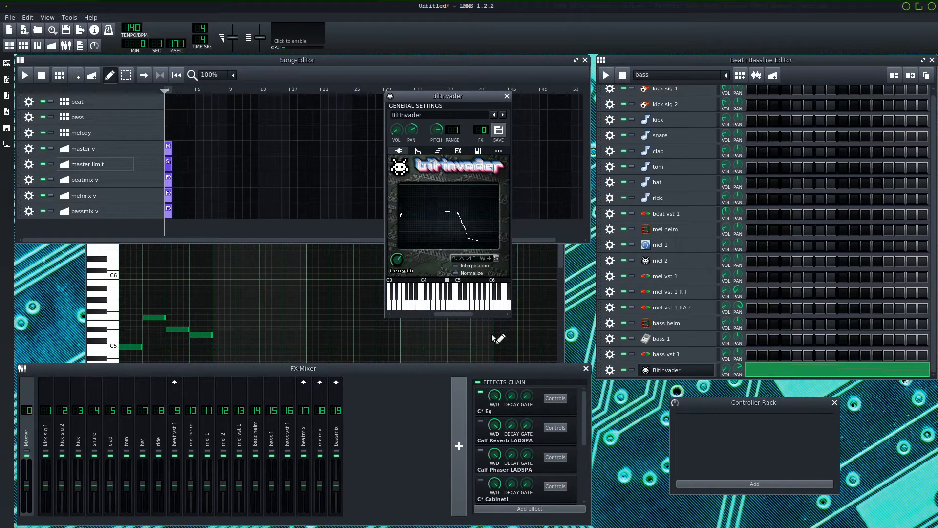
- Reopen BitInvader's preset saving dialog to check the folder for the new preset, then cancel it and close the instrument window
left_click(7, 63)
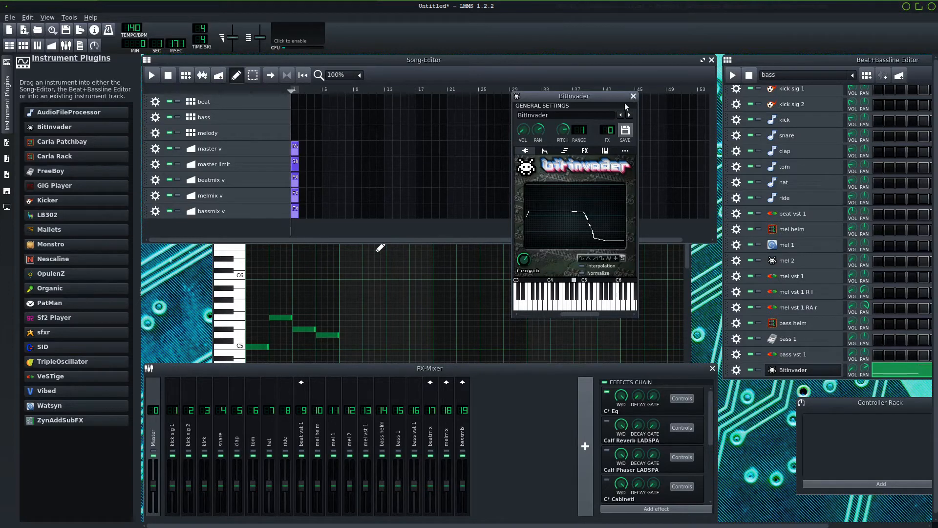
left_click(625, 130)
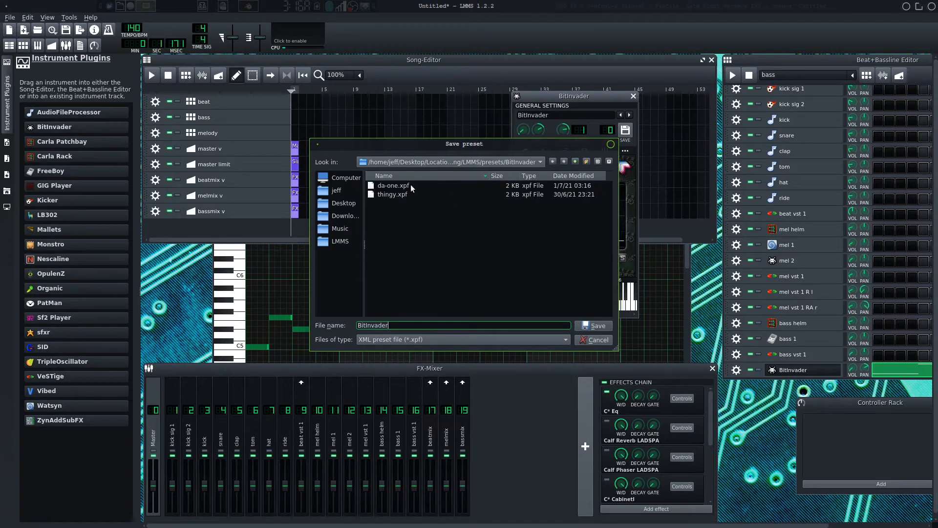
left_click(611, 145)
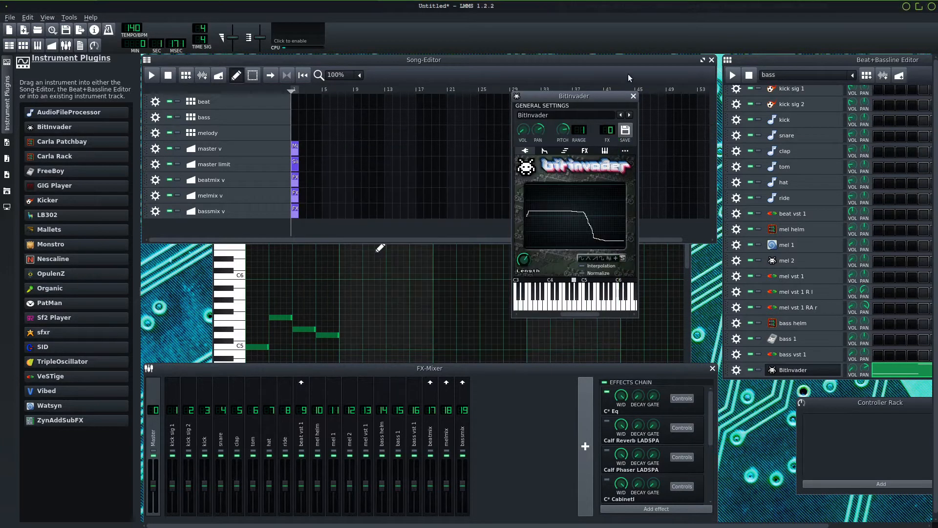
left_click(633, 96)
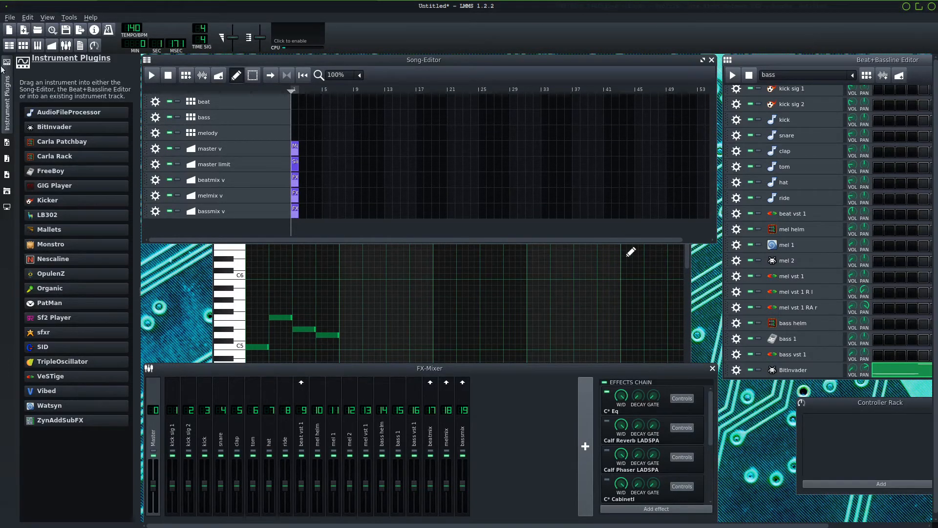
- Open the BitInvader track's instrument window, switch to the bass vst 1 instrument and back, and close the window
left_click(7, 102)
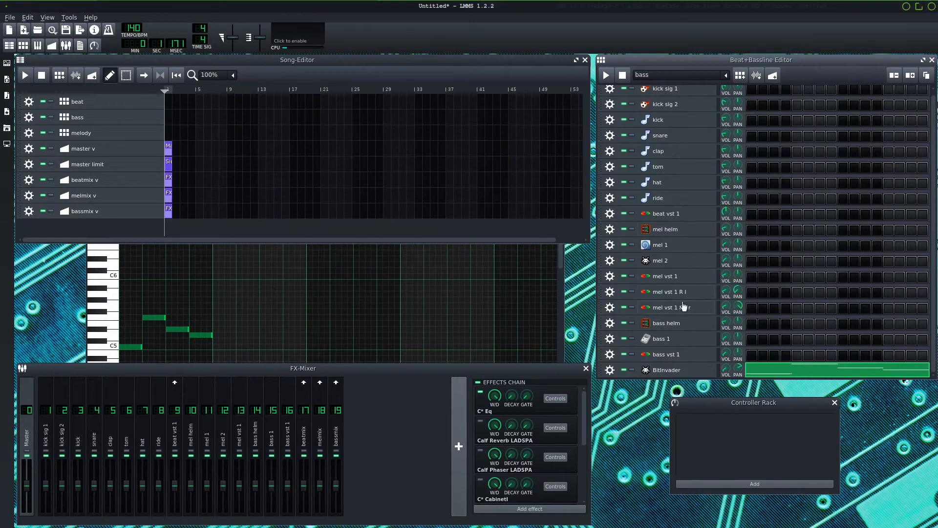
left_click(700, 370)
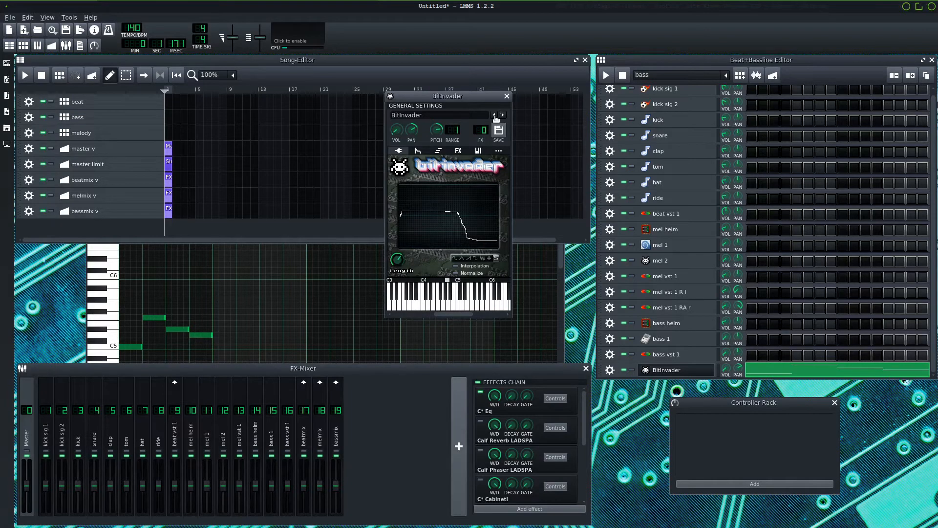
left_click(495, 116)
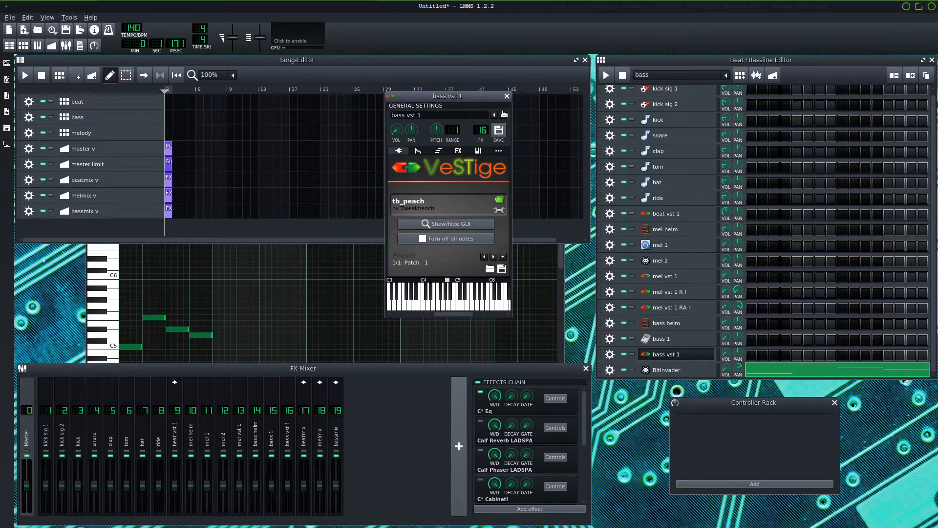
left_click(503, 115)
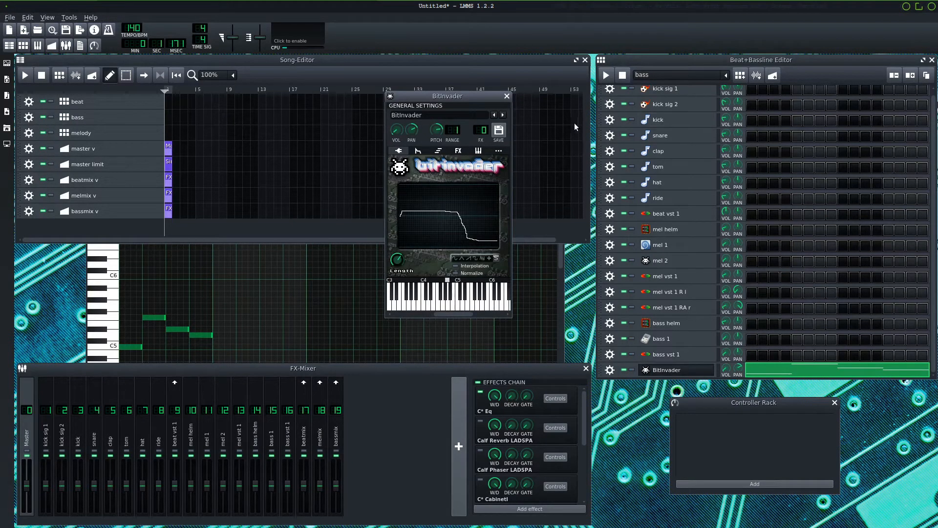
left_click(507, 95)
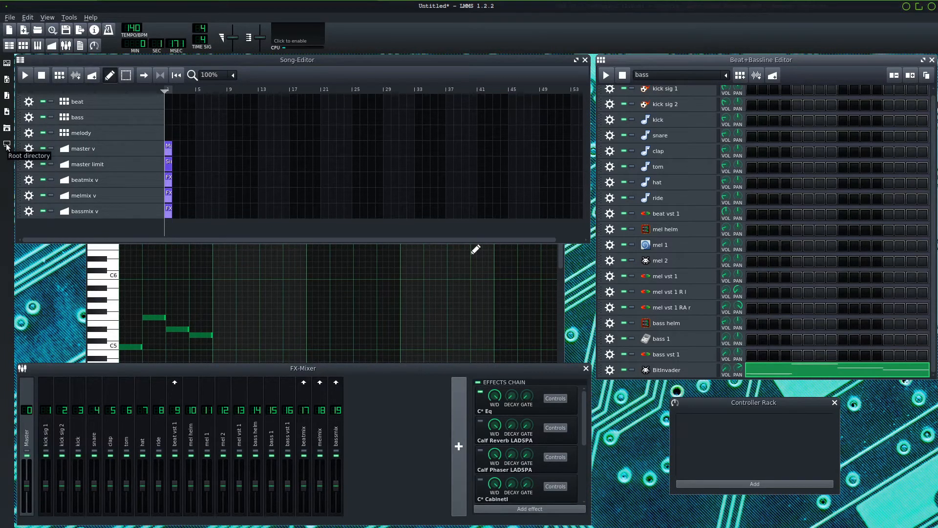
- Browse My Presets and expand the BitInvader folder to look for the saved preset
left_click(5, 113)
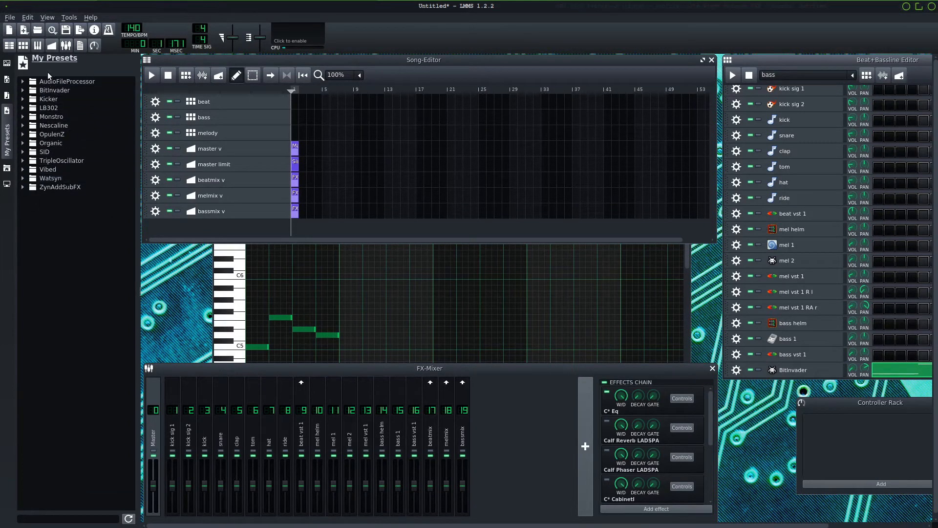
left_click(7, 63)
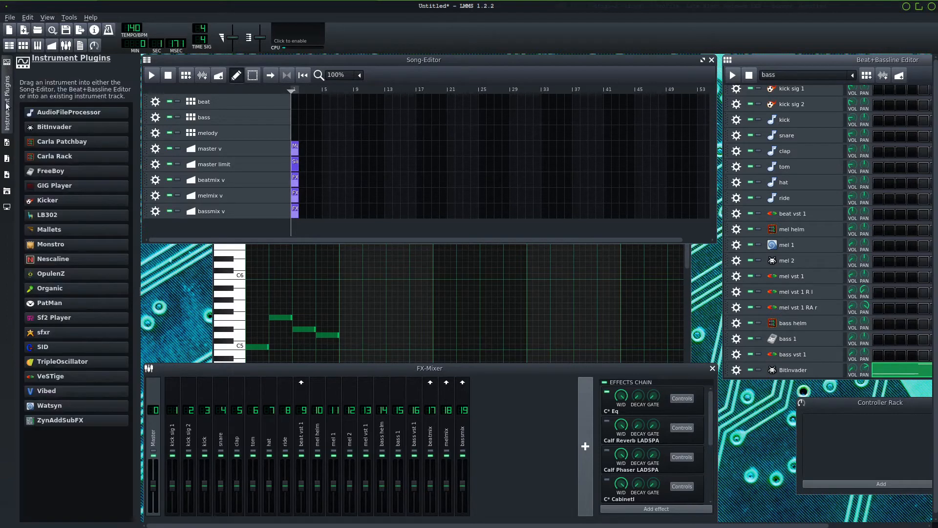
left_click(7, 175)
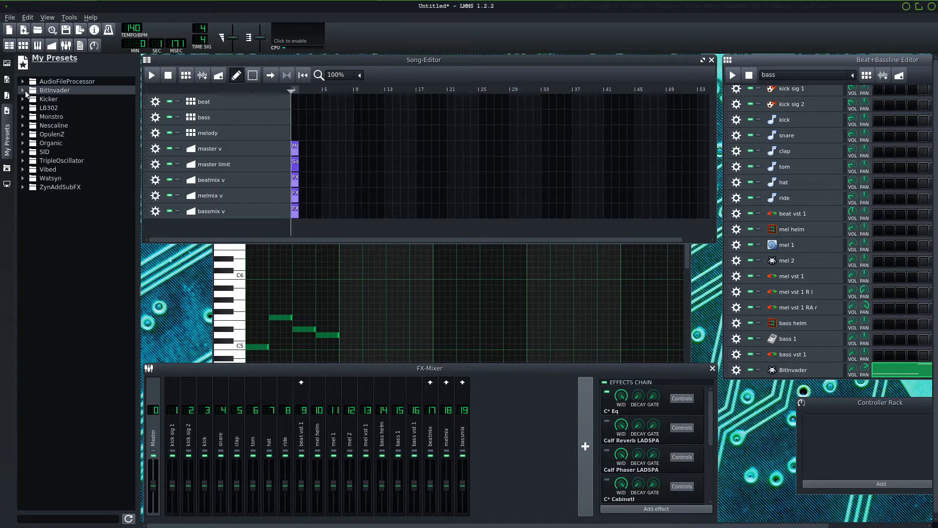
left_click(23, 90)
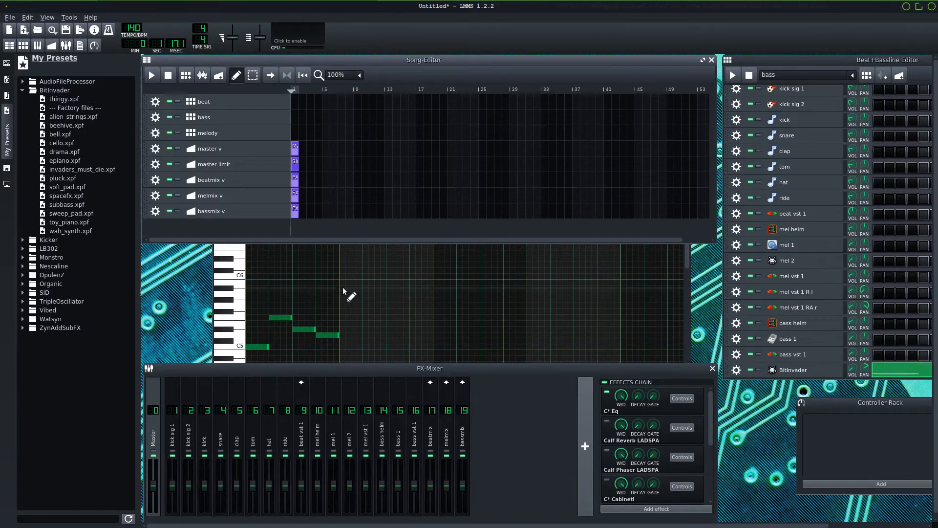
left_click(7, 19)
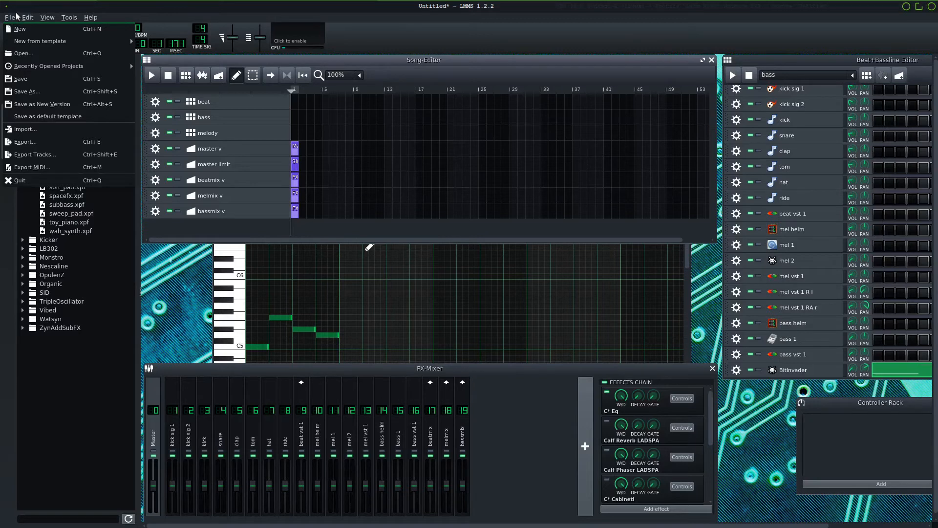
left_click(9, 18)
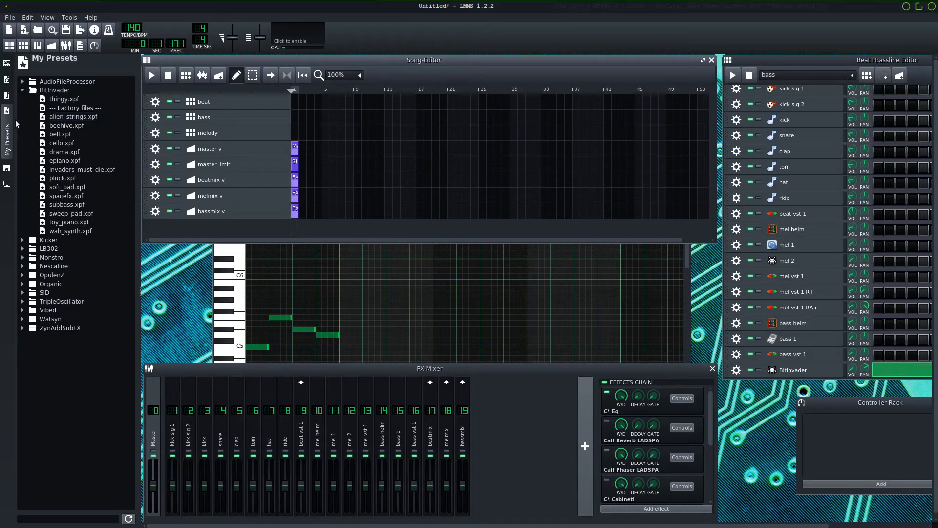
left_click(7, 129)
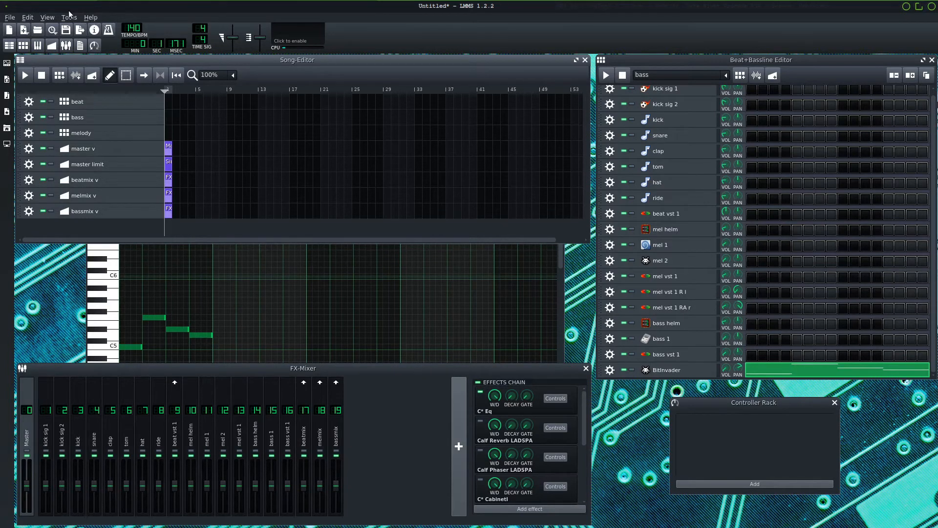
left_click(43, 18)
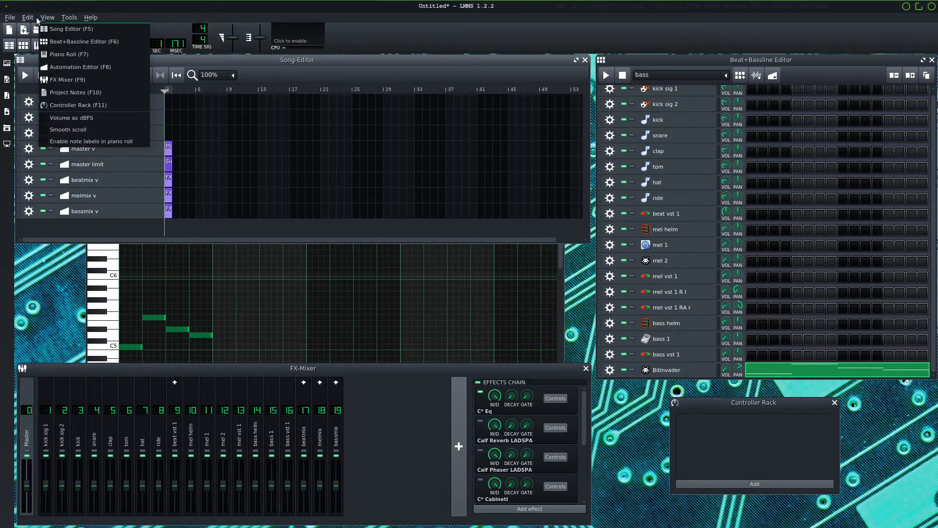
left_click(37, 19)
left_click(49, 18)
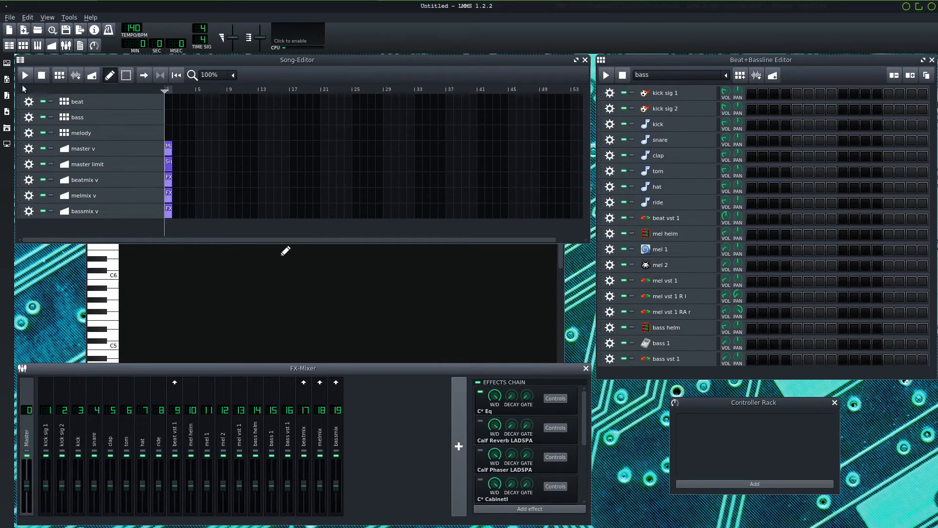
- Expand the BitInvader folder in My Presets and preview the da-one, alien_strings and drama presets
left_click(7, 113)
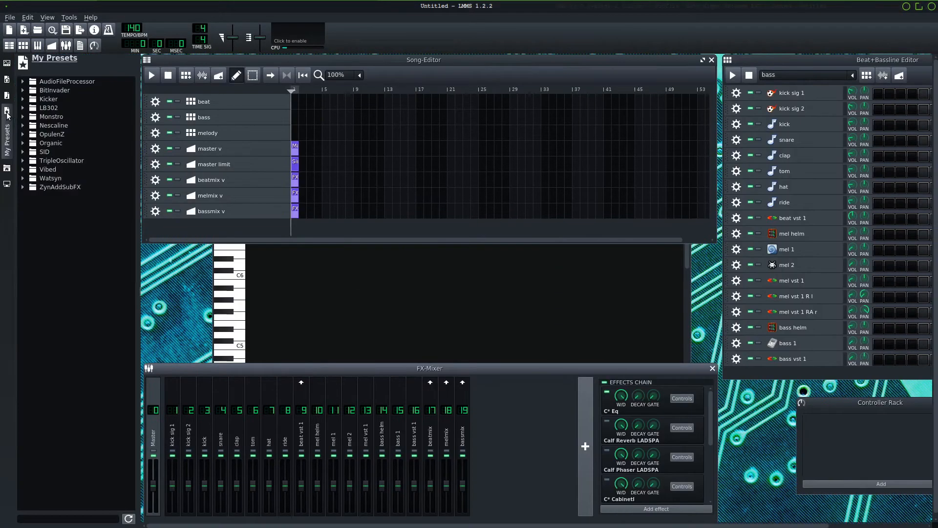
left_click(23, 90)
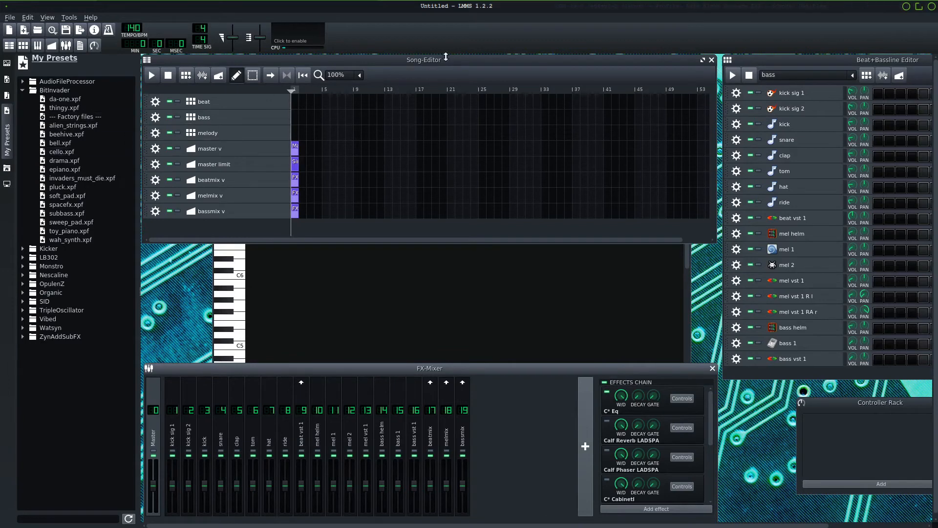
left_click(64, 99)
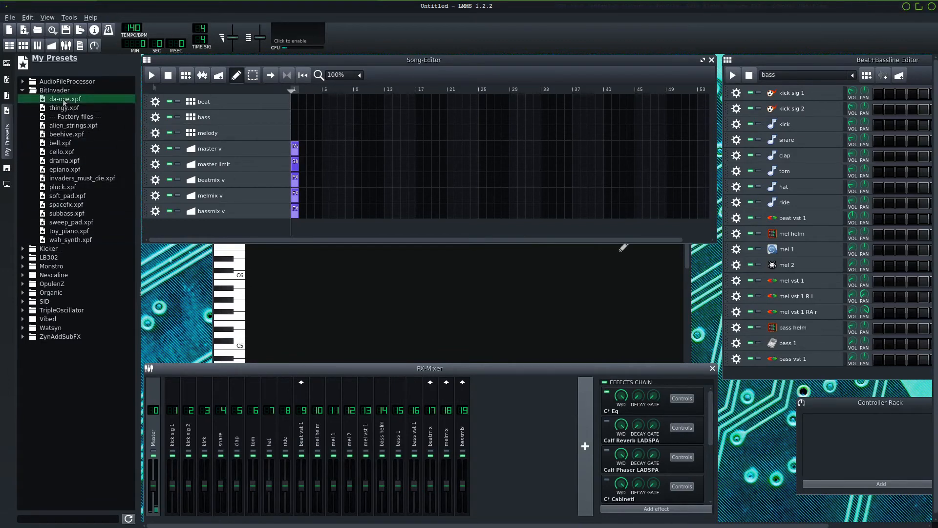
left_click(67, 126)
left_click(64, 161)
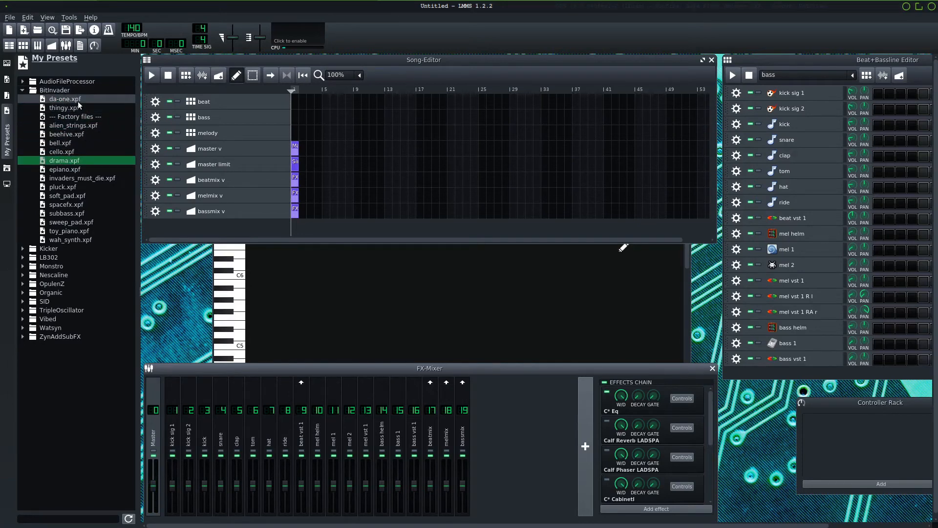
- Add the da-one.xpf preset as a new track below bass vst 1 in the Beat+Bassline Editor and inspect its instrument window
left_click_drag(65, 101, 788, 375)
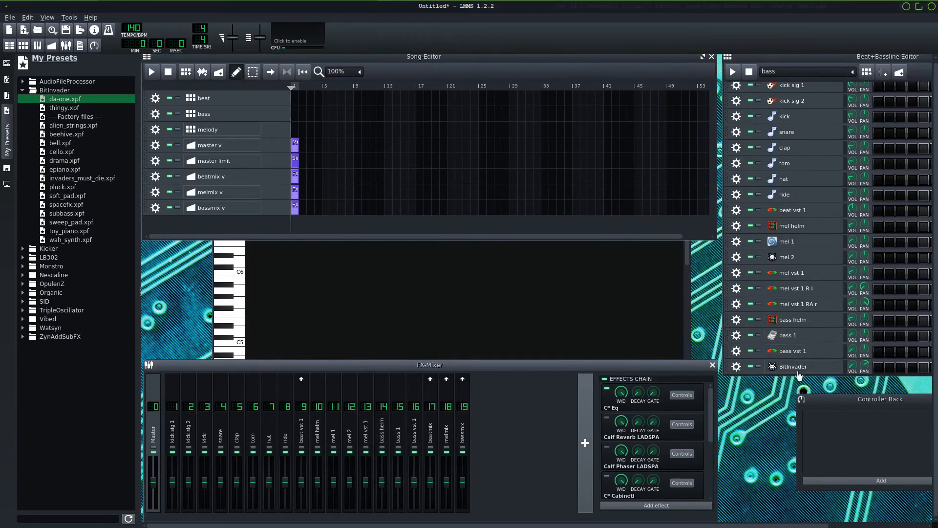
left_click(797, 367)
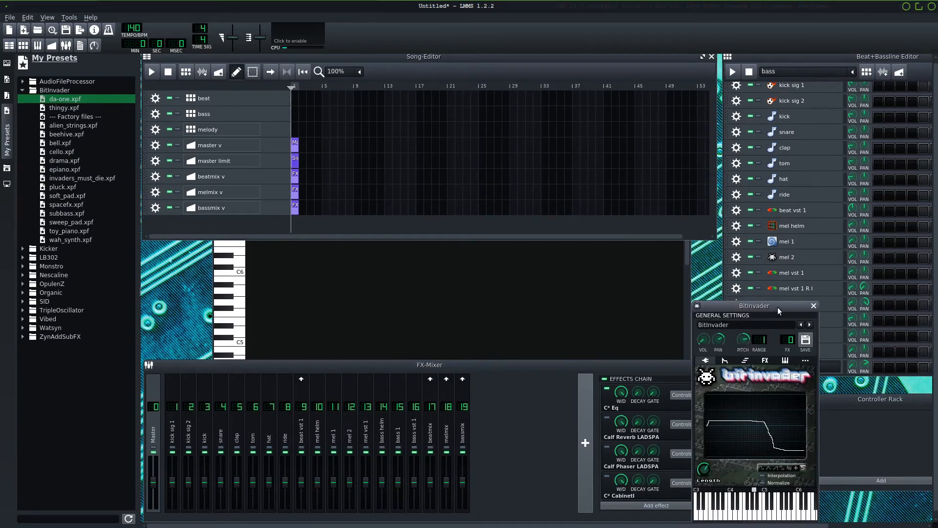
left_click_drag(778, 307, 483, 137)
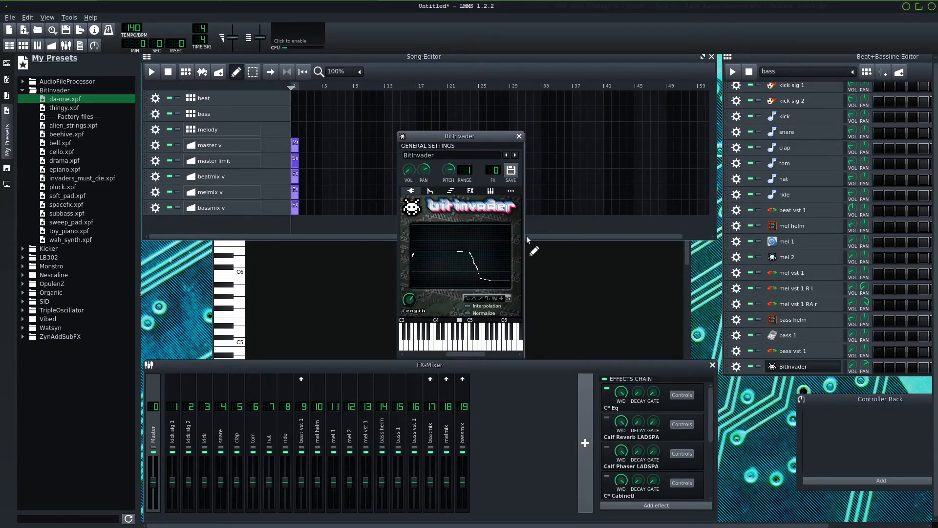
left_click(519, 137)
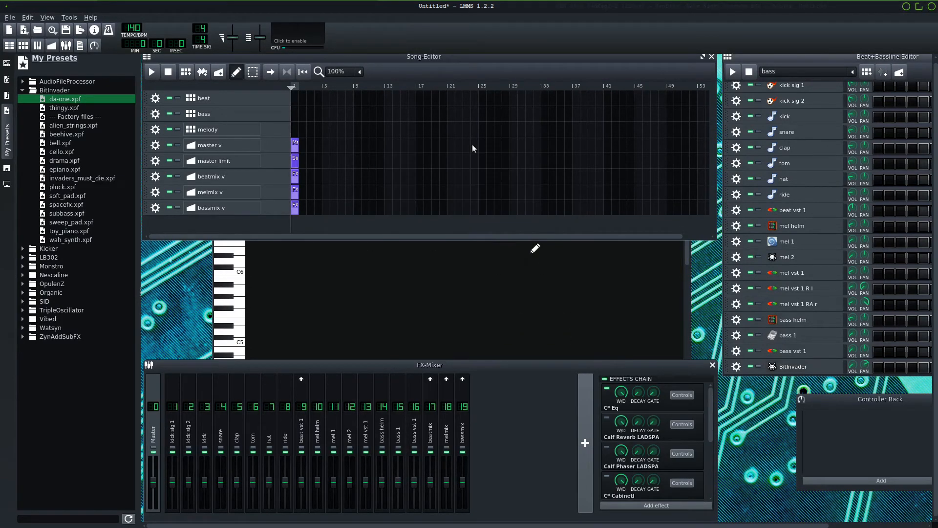
- Collapse the presets browser, reopen the new BitInvader track's window and view its effects chain before returning to the waveform
left_click(9, 130)
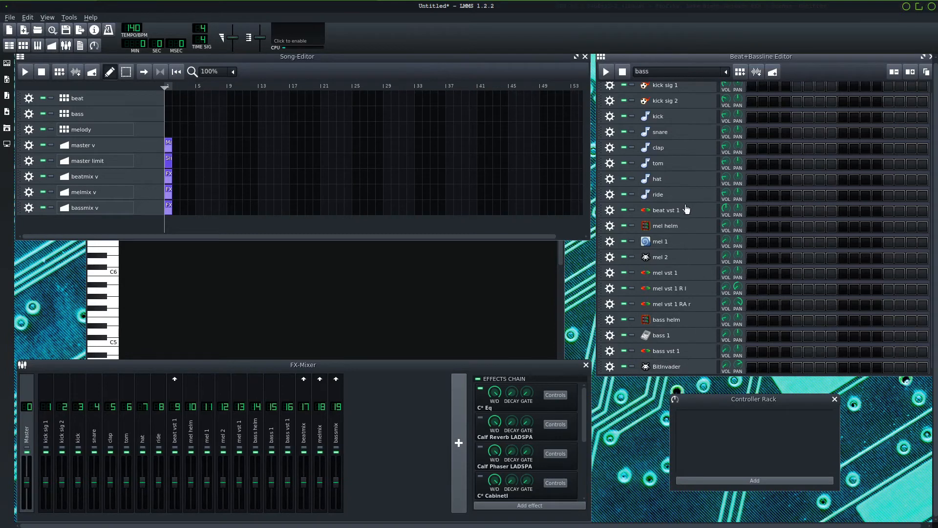
scroll(682, 333, "up", 3)
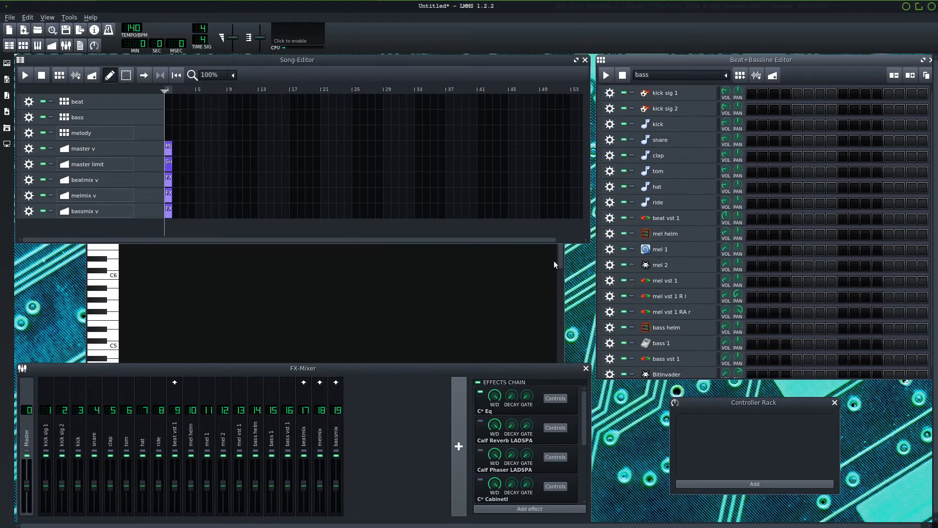
scroll(694, 172, "down", 2)
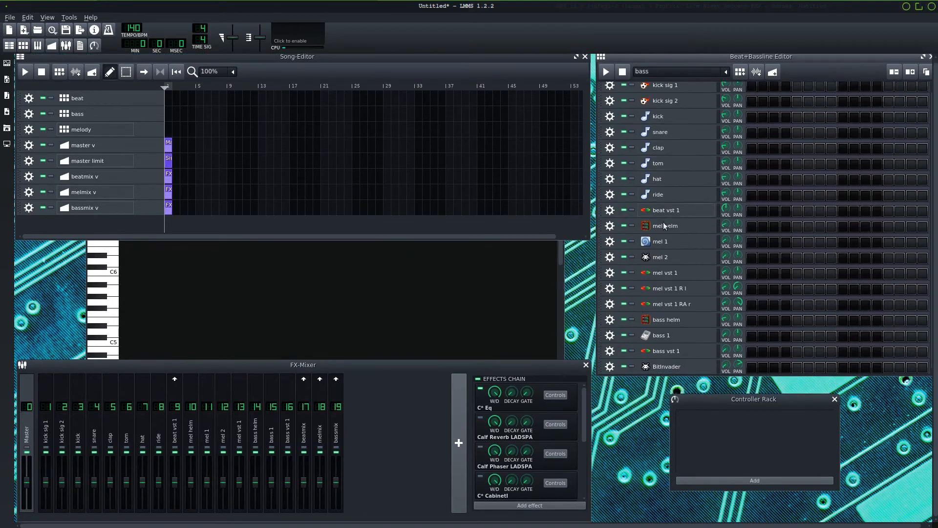
left_click(672, 370)
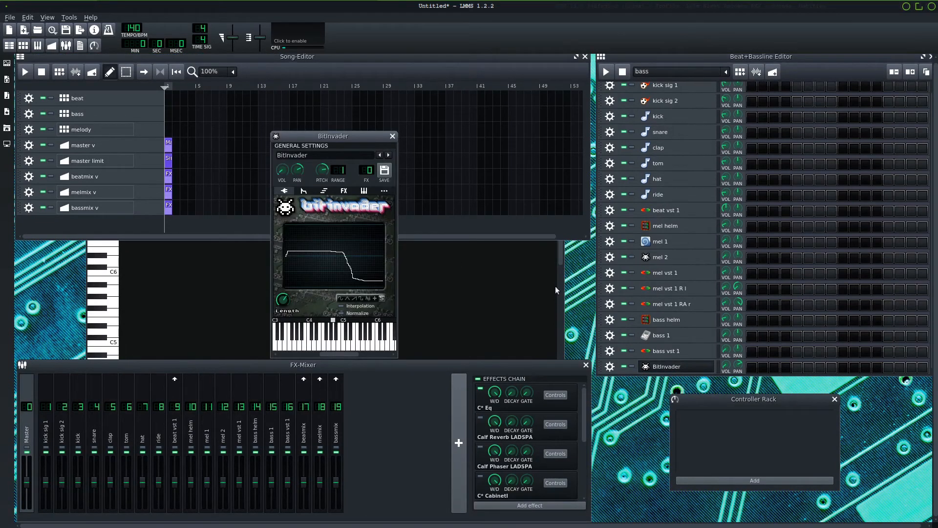
left_click(344, 191)
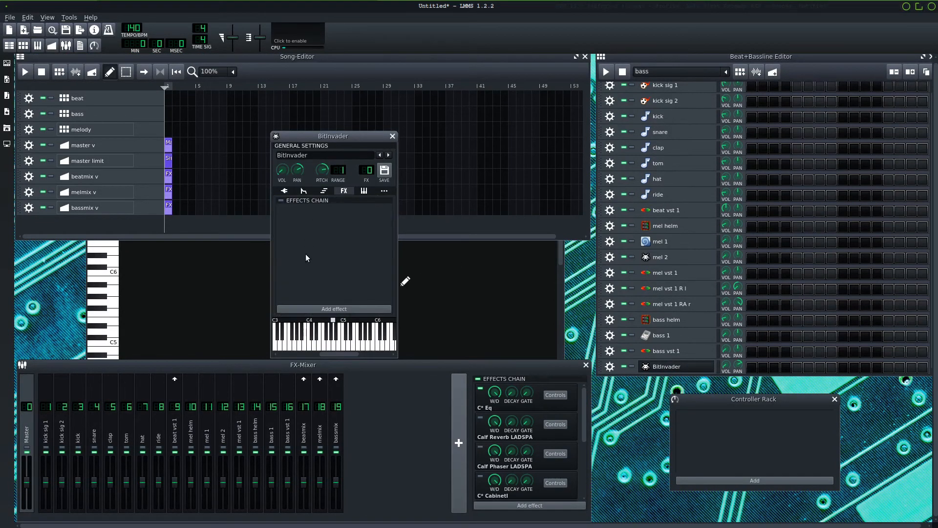
left_click(285, 191)
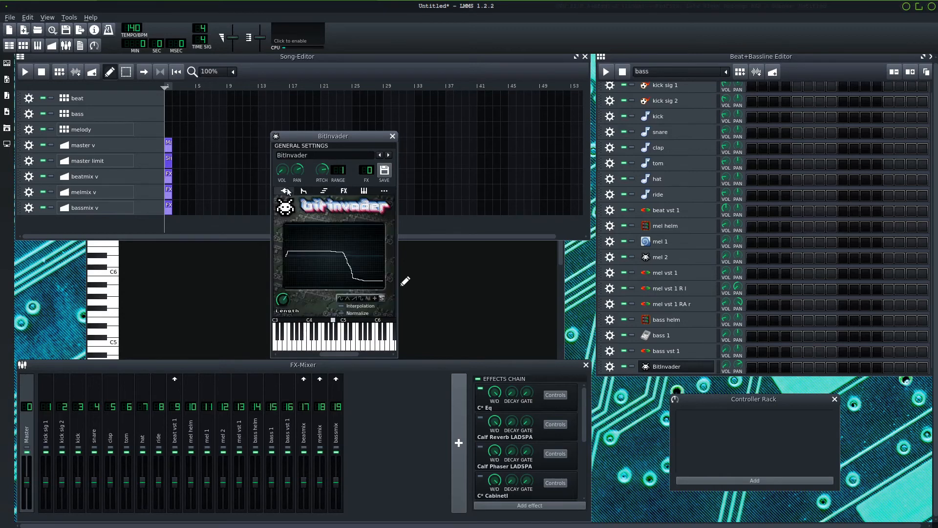
- Add the C* CabinetI loudspeaker cabinet emulation to the BitInvader track's effects chain and audition a note
left_click(349, 191)
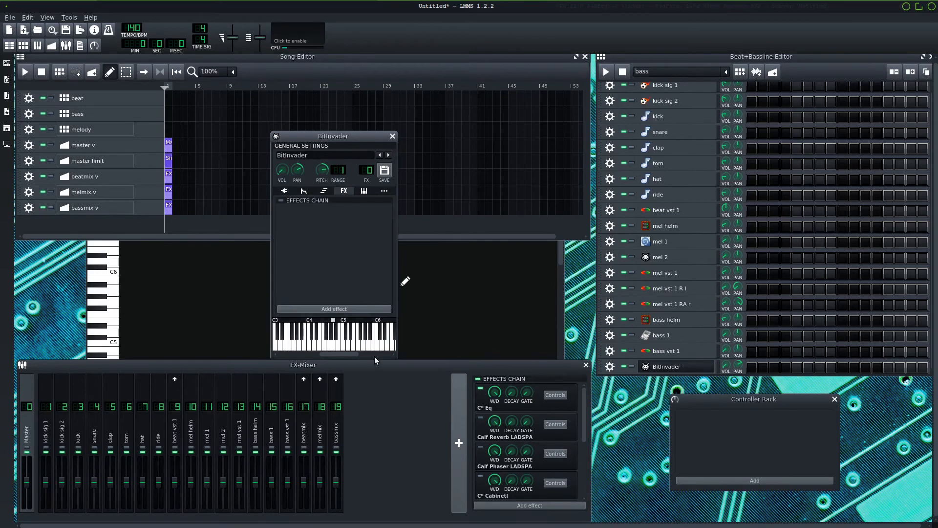
left_click(360, 308)
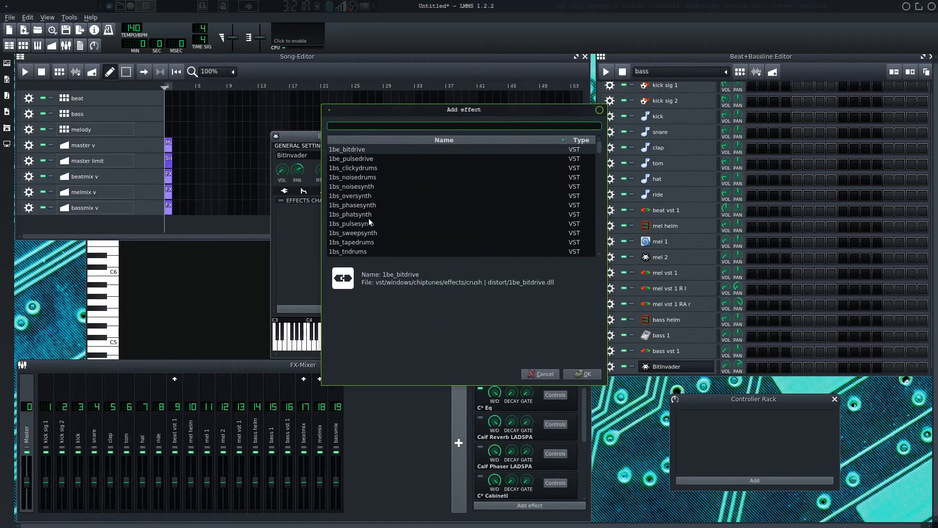
scroll(365, 195, "down", 5)
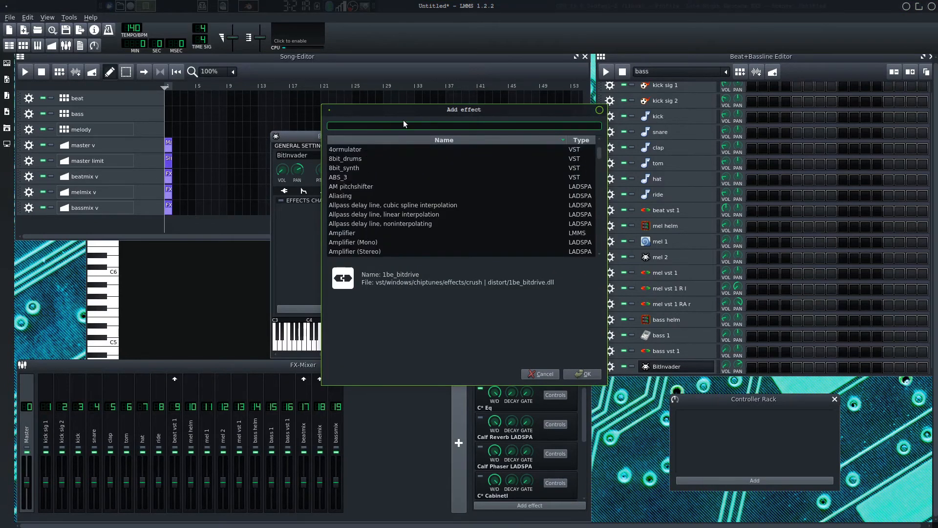
type("cabi")
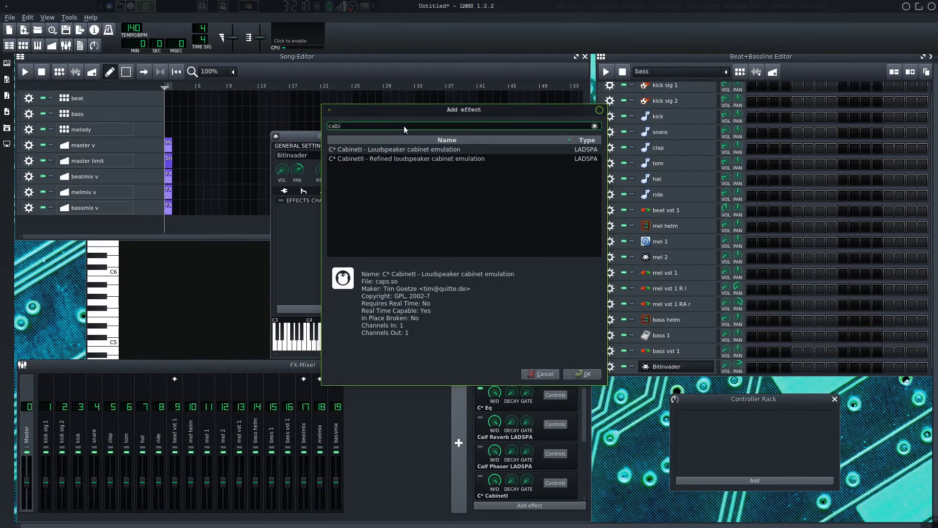
key("Return")
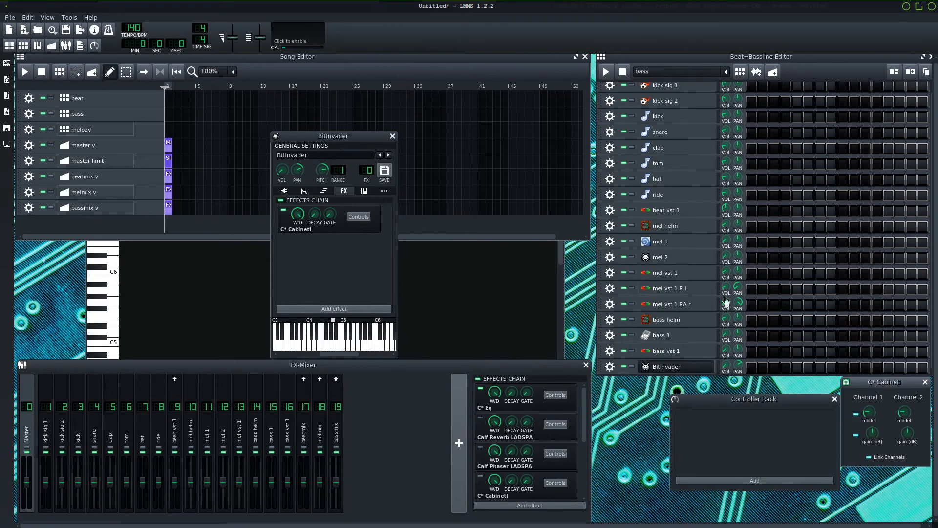
left_click(344, 343)
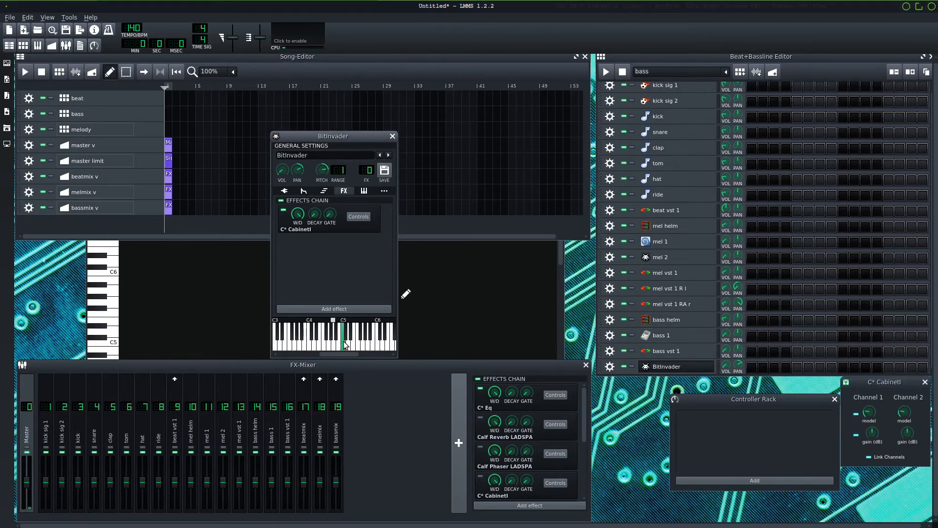
- Raise the attack of BitInvader's volume envelope and audition a note
left_click(304, 190)
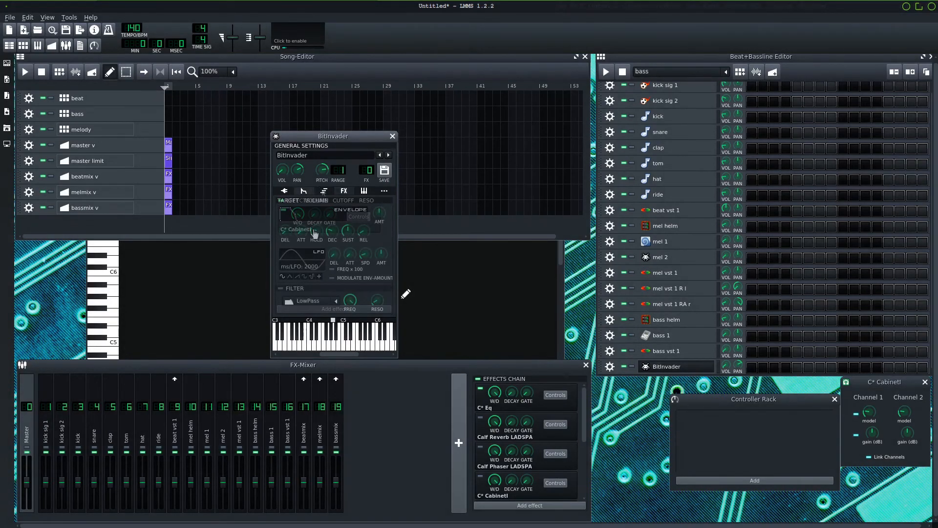
left_click_drag(302, 235, 307, 211)
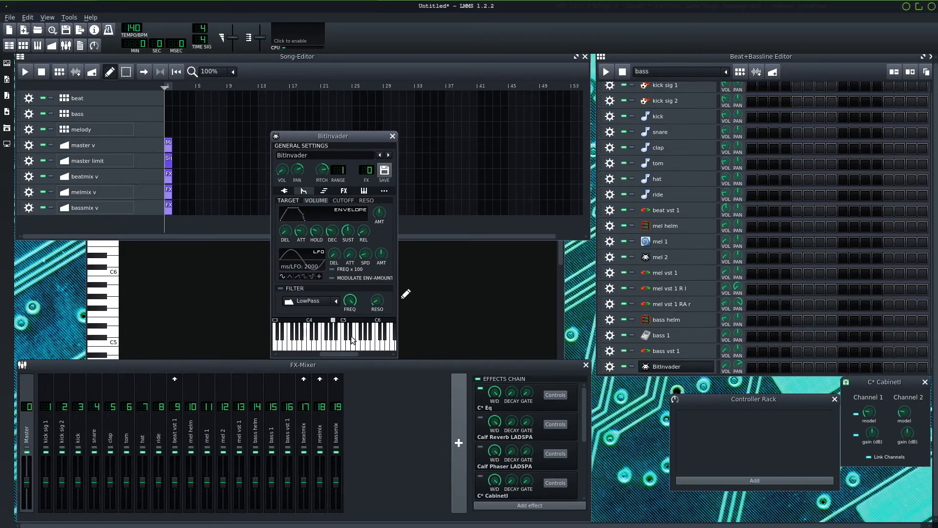
left_click(337, 346)
- Enable BitInvader's filter, set its type to HiPass, lower the cutoff frequency and audition several notes
left_click(282, 288)
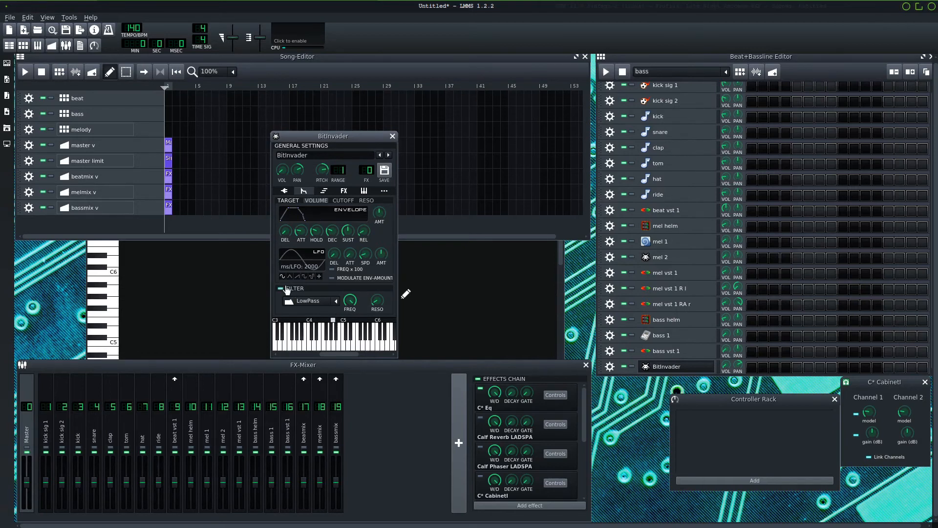
left_click(333, 303)
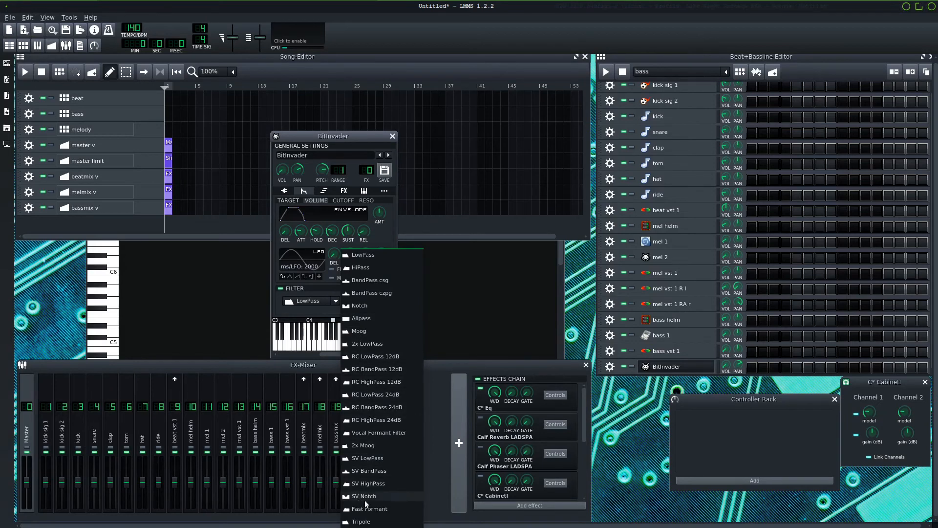
left_click(355, 268)
mouse_move(351, 302)
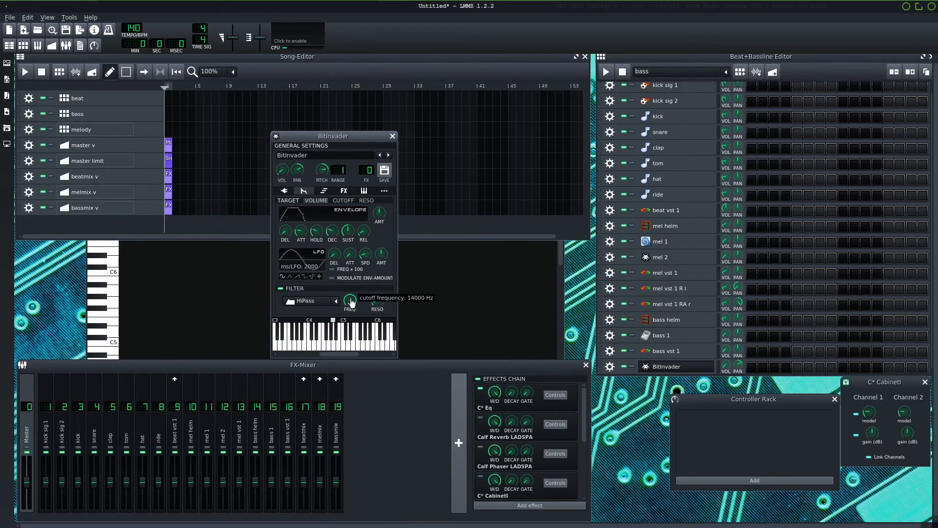
left_click_drag(350, 302, 342, 333)
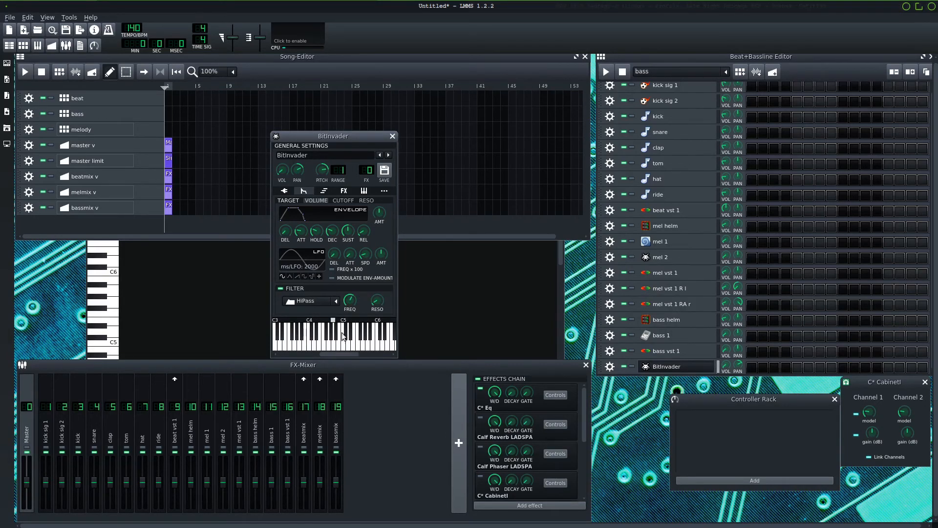
left_click_drag(351, 299, 351, 343)
left_click(338, 342)
left_click_drag(363, 346, 323, 344)
- Return to BitInvader's waveform view and save the instrument as the preset da-other-one in the BitInvader presets folder
left_click(284, 190)
left_click(385, 171)
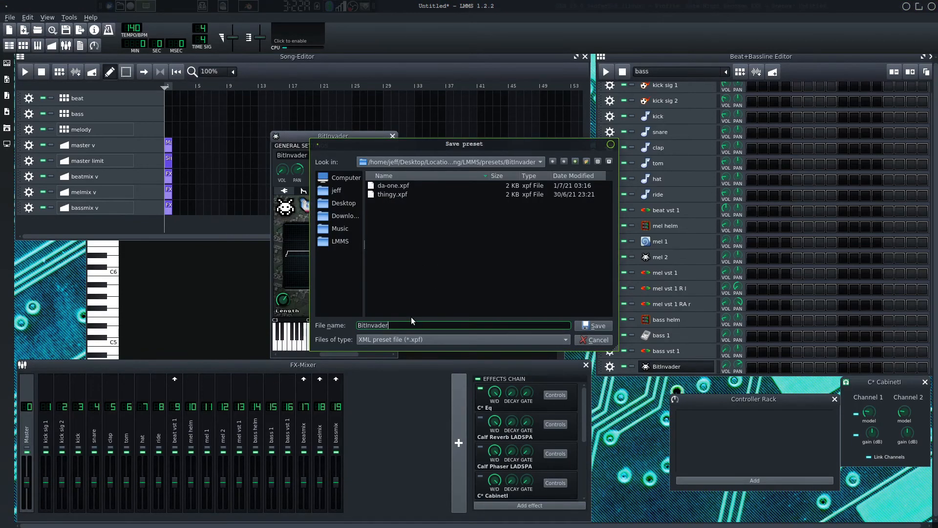
type("da-")
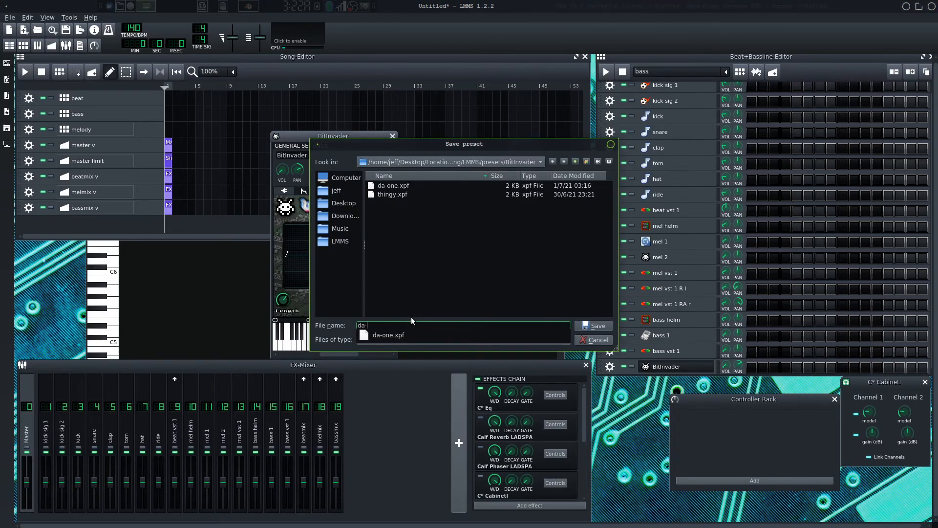
type("other")
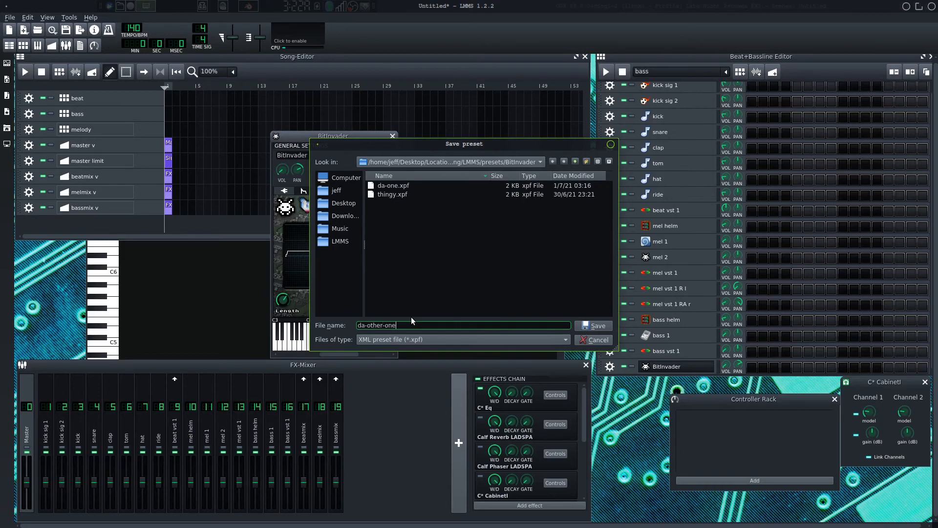
type("-one")
key("Return")
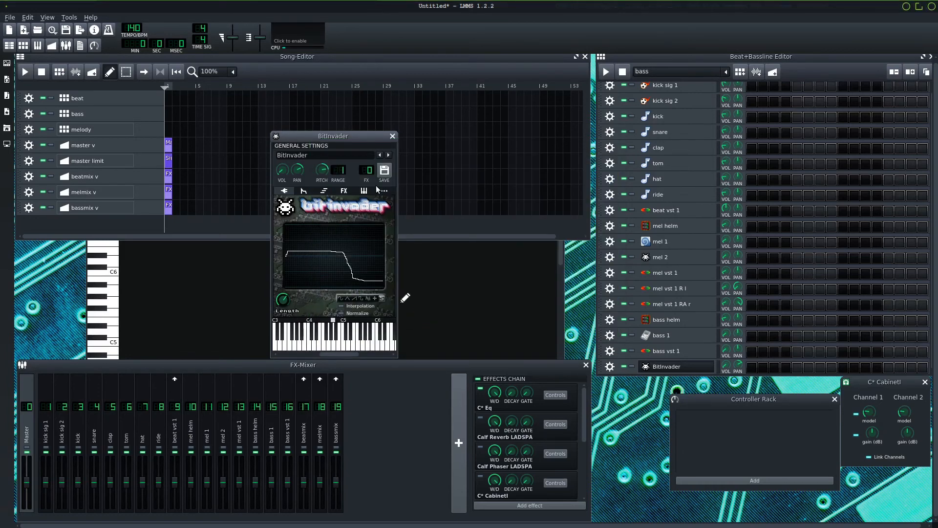
- Check the preset files in the BitInvader save folder without saving again, and close the instrument window
left_click(384, 171)
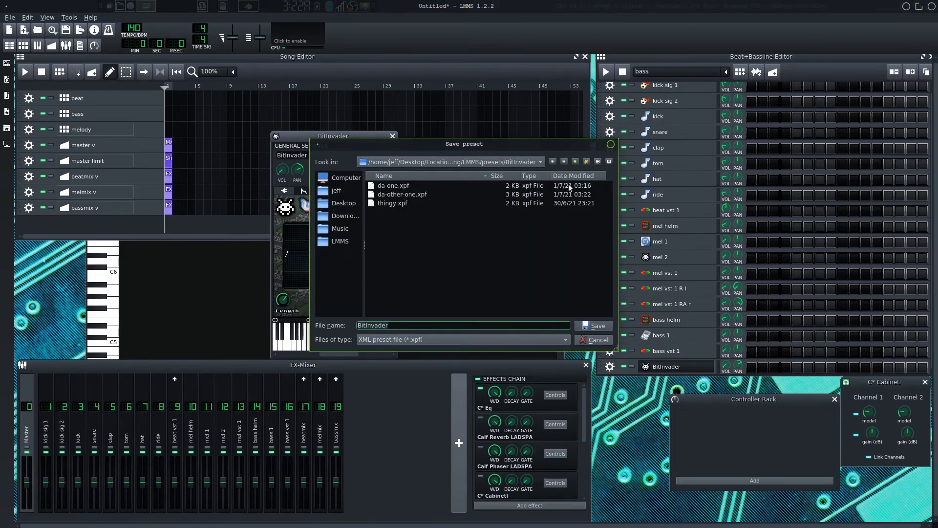
left_click(611, 144)
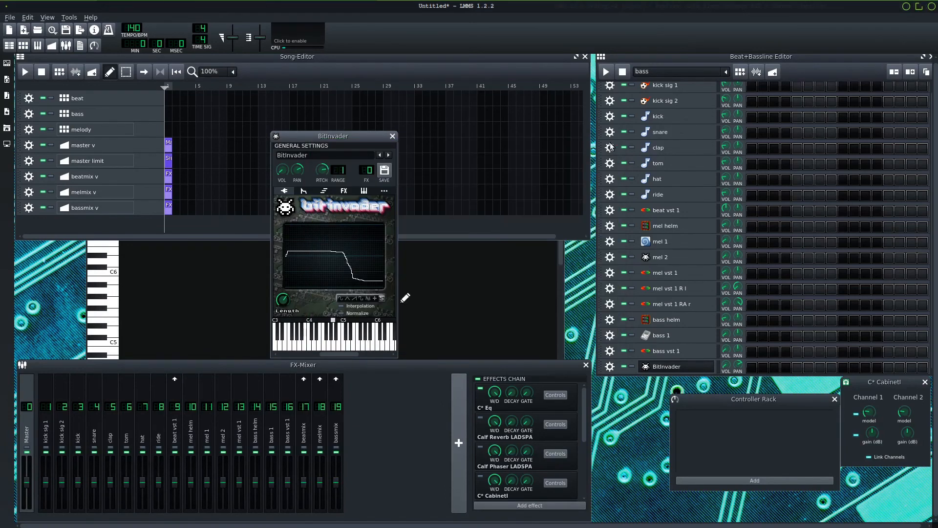
left_click(393, 137)
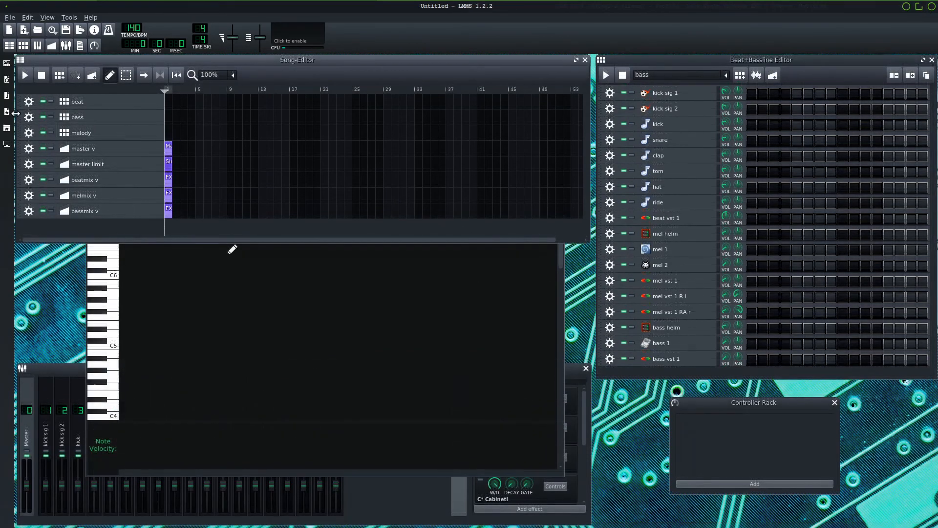
- Add the da-other-one.xpf preset from the BitInvader folder of My Presets as a new track below bass vst 1
left_click(7, 112)
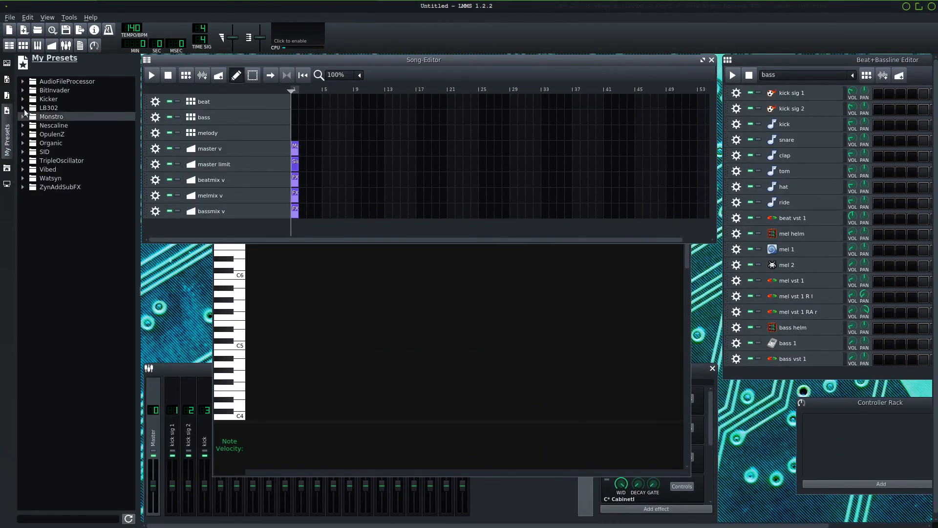
left_click(51, 93)
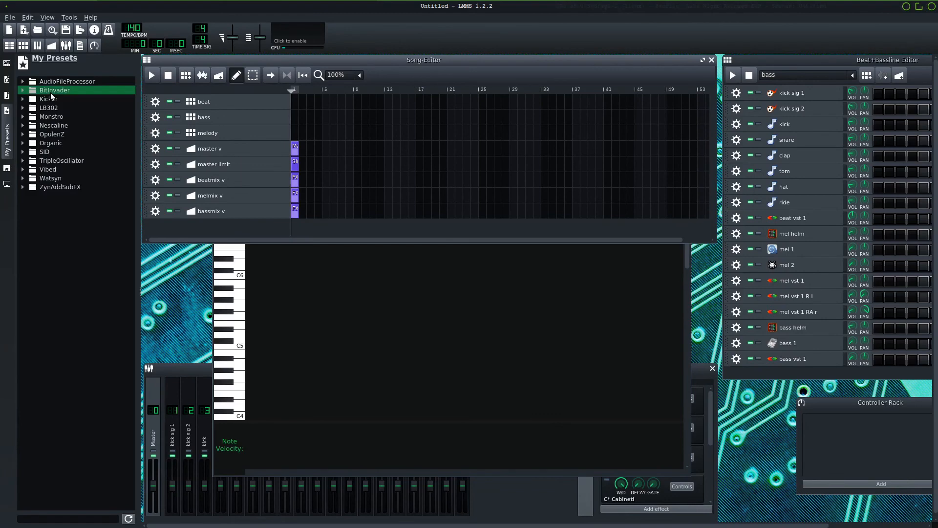
left_click(23, 90)
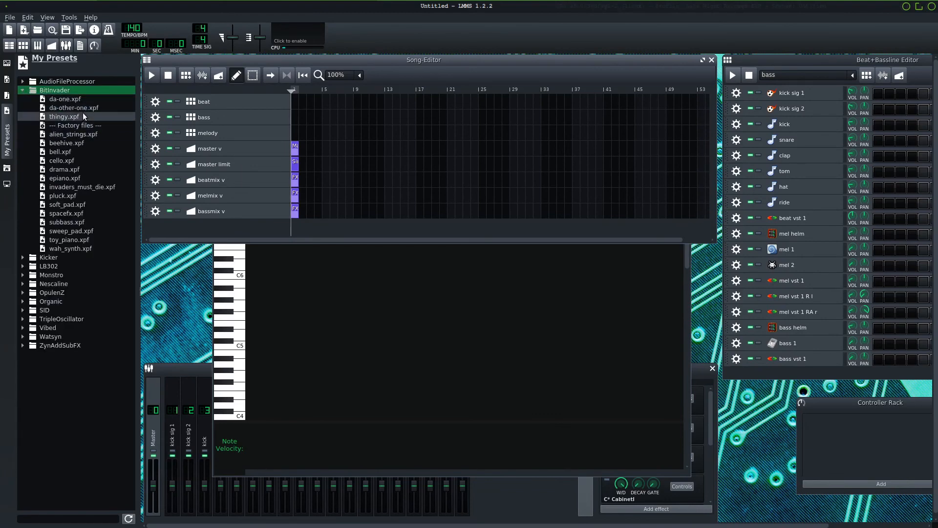
left_click_drag(80, 106, 765, 379)
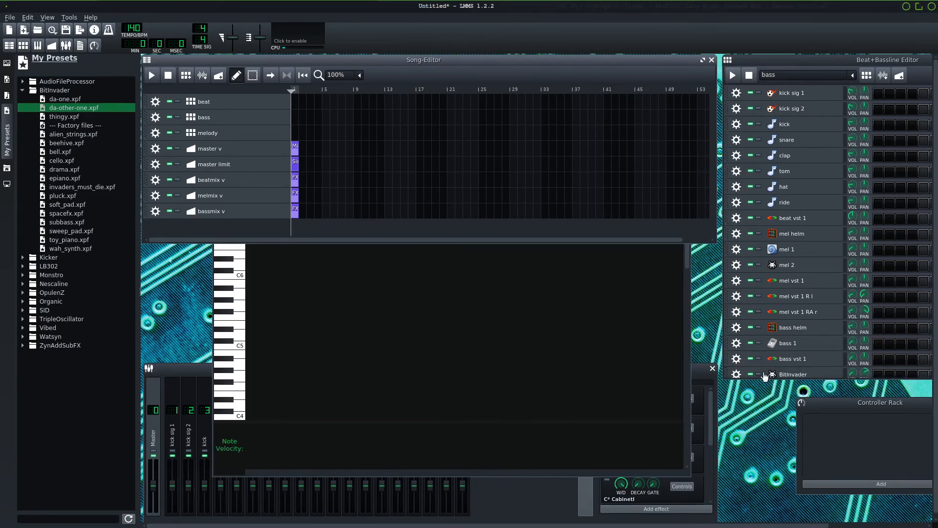
- Open the new BitInvader track's window, move it over the Song-Editor, and inspect its envelope, filter and effects chain settings
left_click(831, 375)
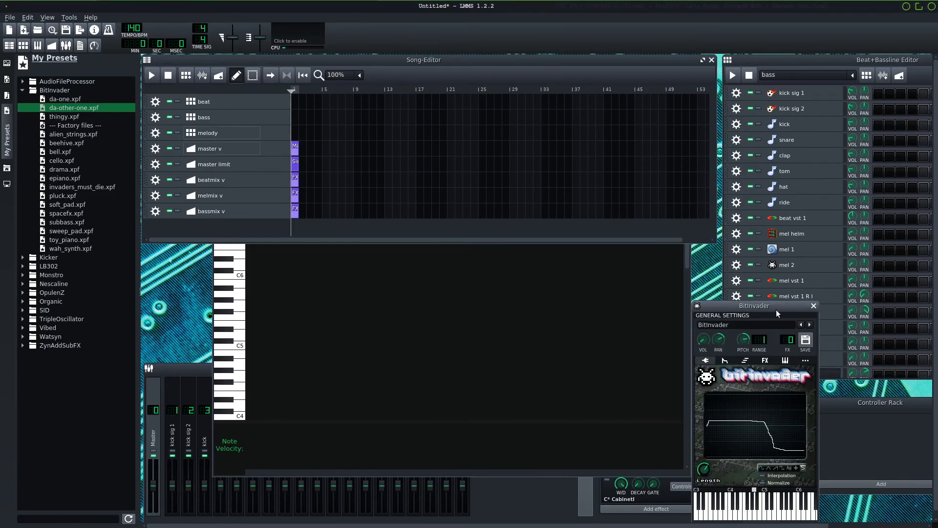
left_click_drag(781, 302, 502, 196)
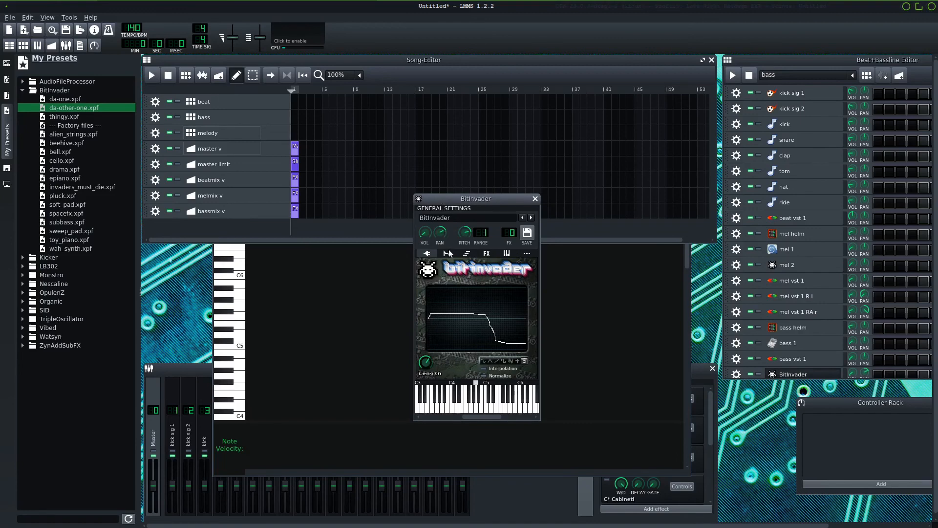
left_click(446, 253)
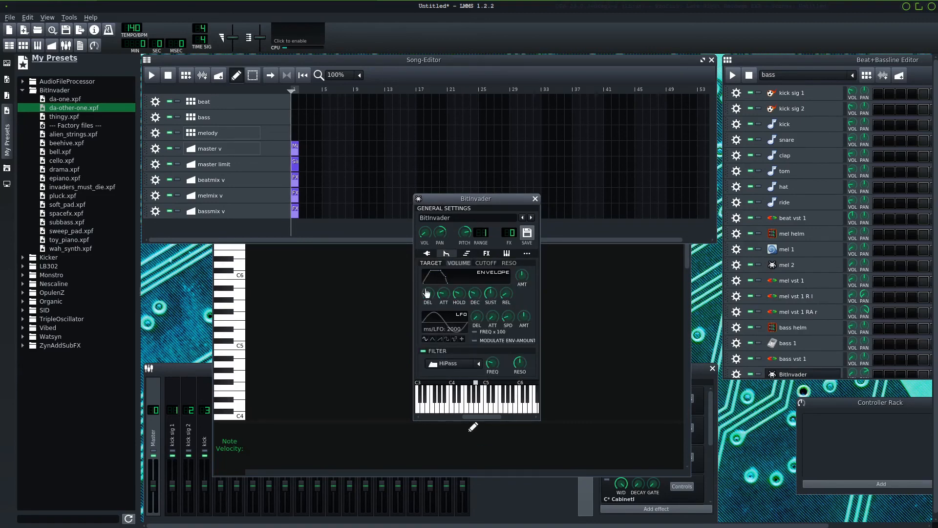
left_click(489, 253)
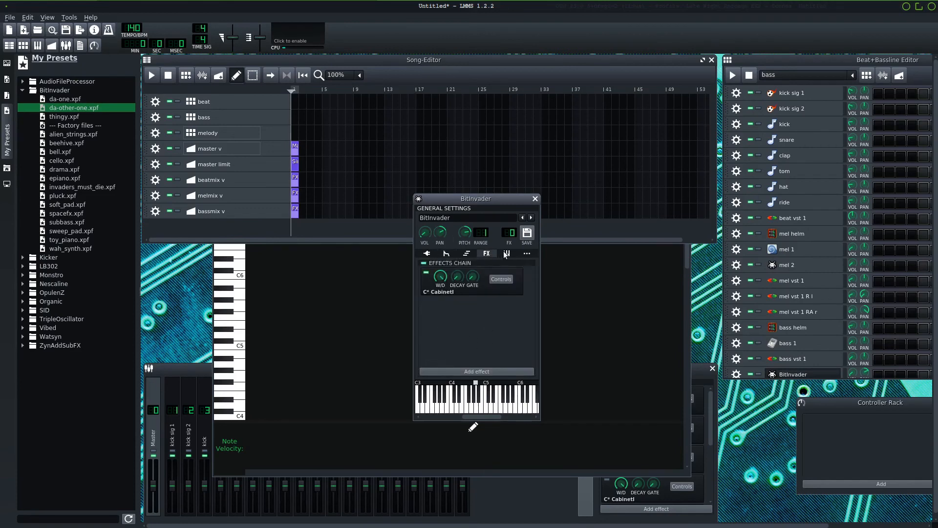
left_click(445, 252)
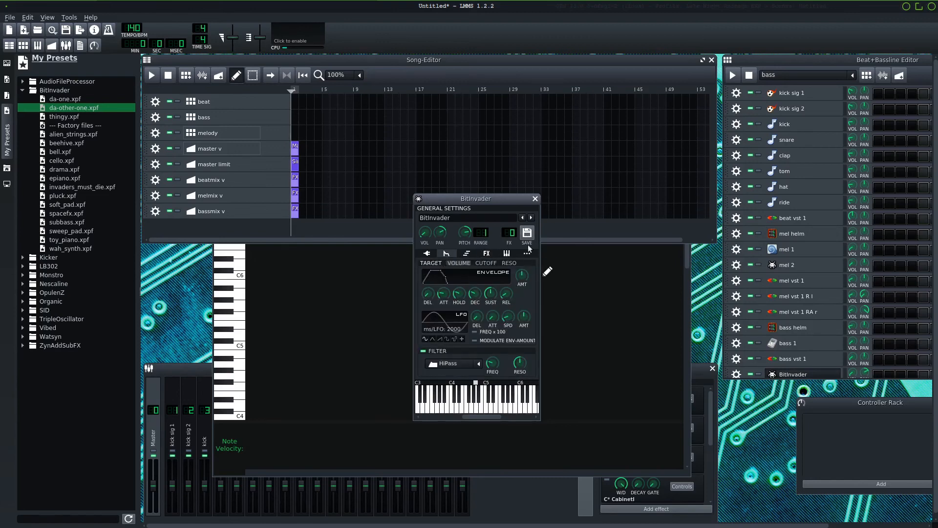
left_click(484, 254)
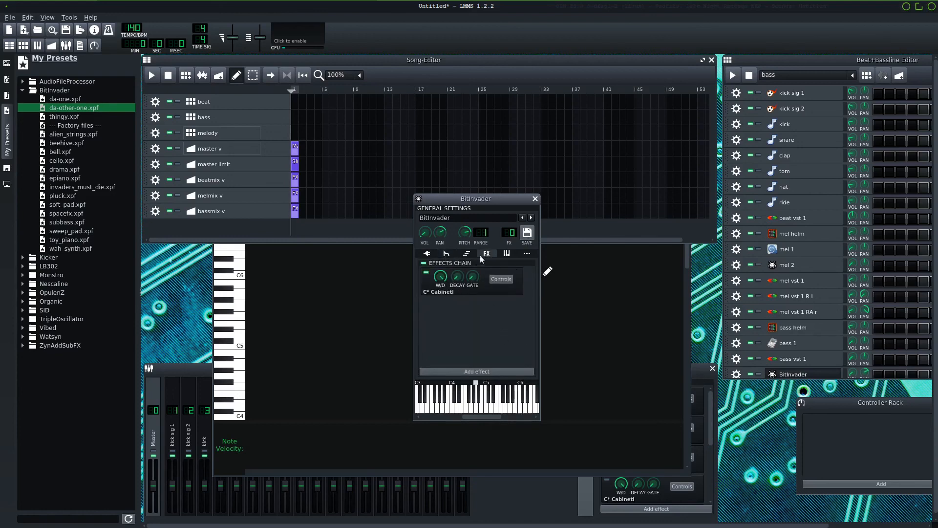
left_click(425, 254)
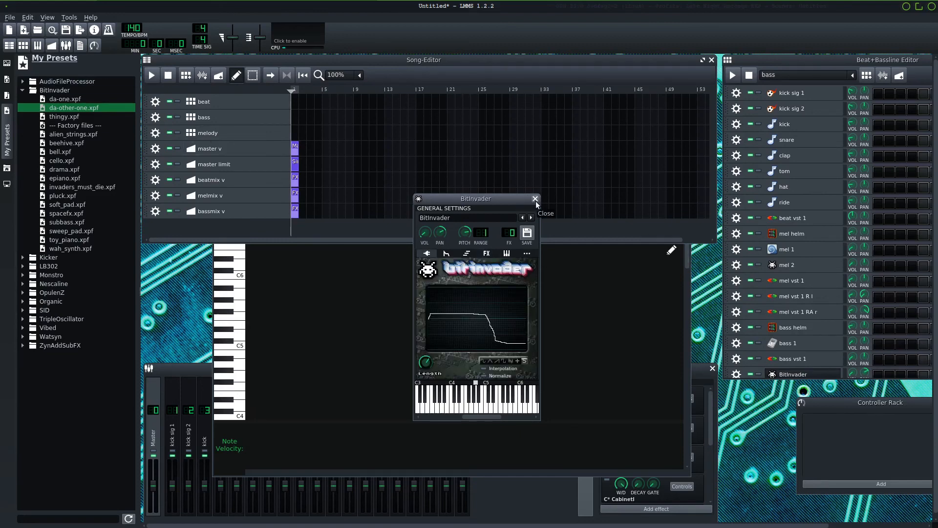
- Audition several notes on the new BitInvader track's keyboard and close its window
left_click(492, 410)
left_click_drag(492, 410, 468, 411)
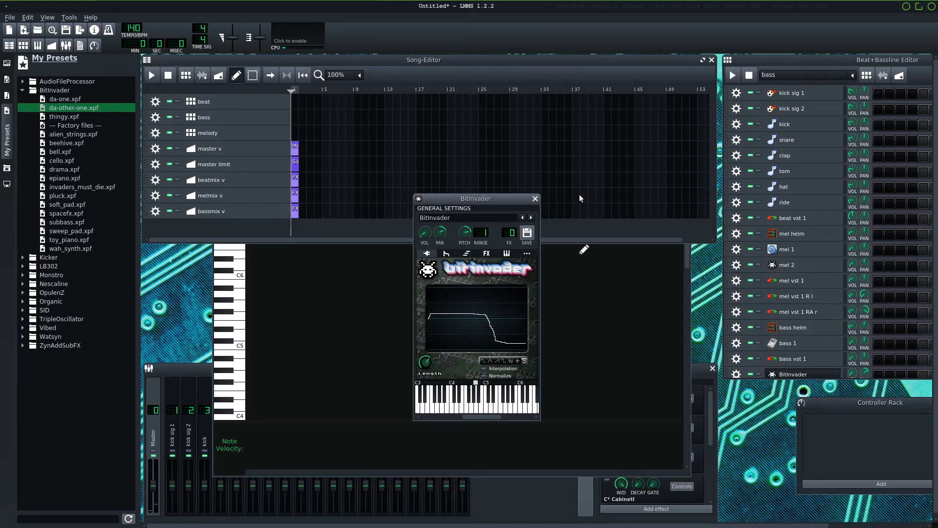
left_click(533, 201)
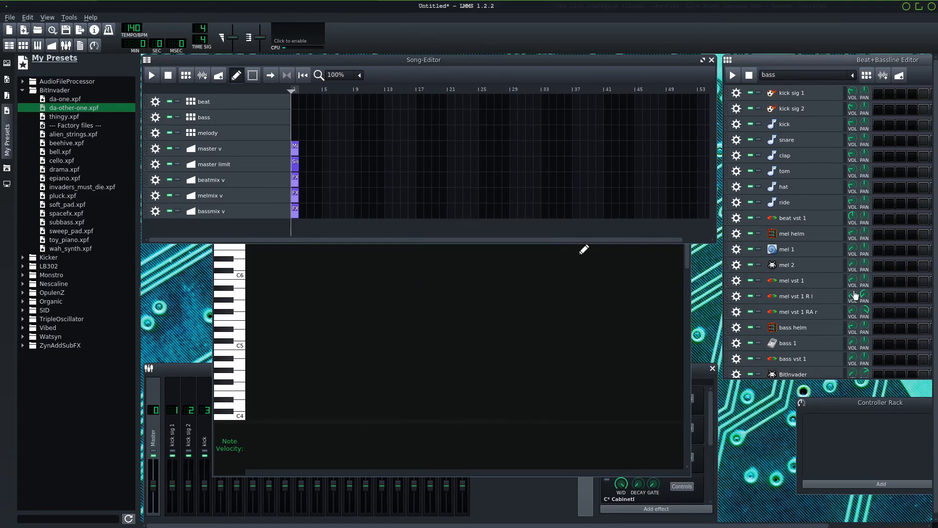